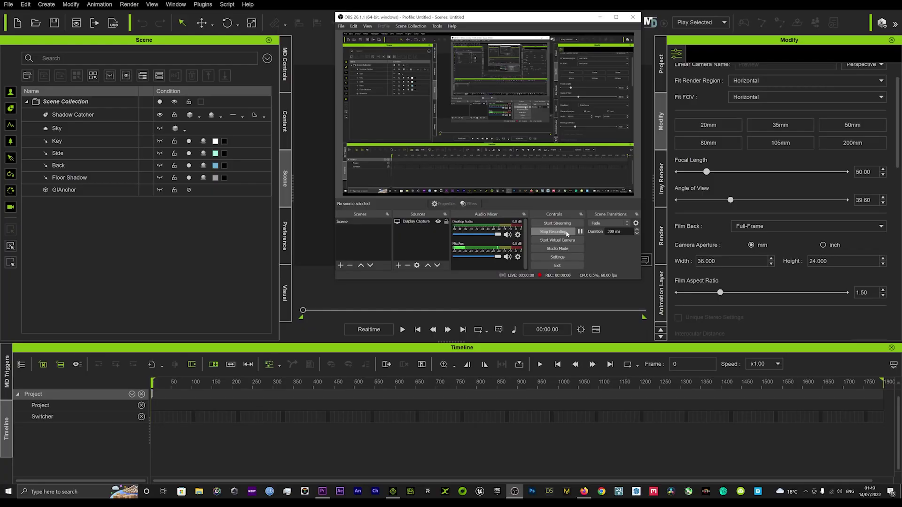
- Bring the iClone 8 viewport in front of the OBS window
left_click(319, 182)
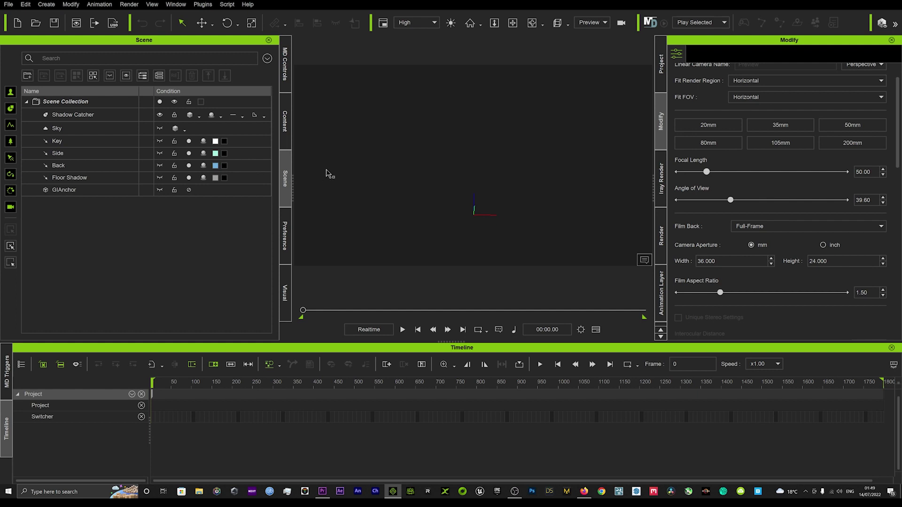
- Add Party_M_0006 from the Party People Vol.2 actor pack to the scene
left_click(285, 121)
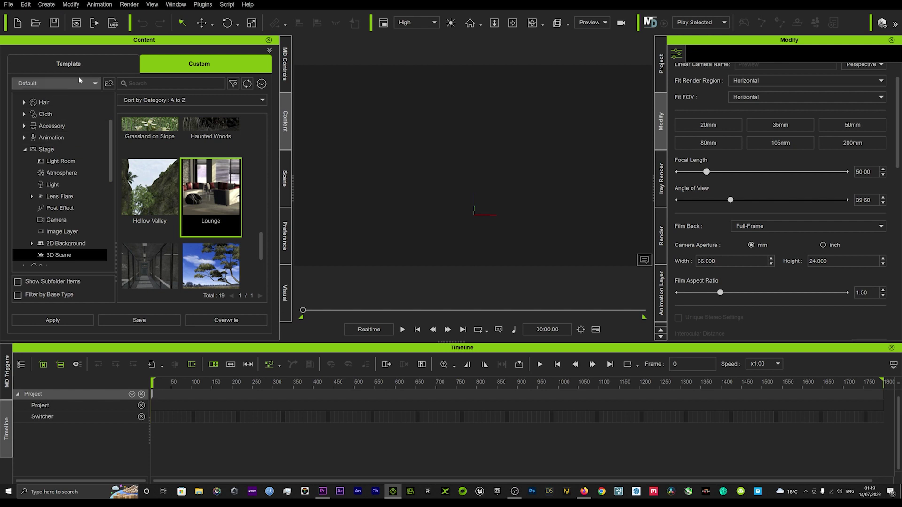
left_click(85, 66)
left_click(45, 123)
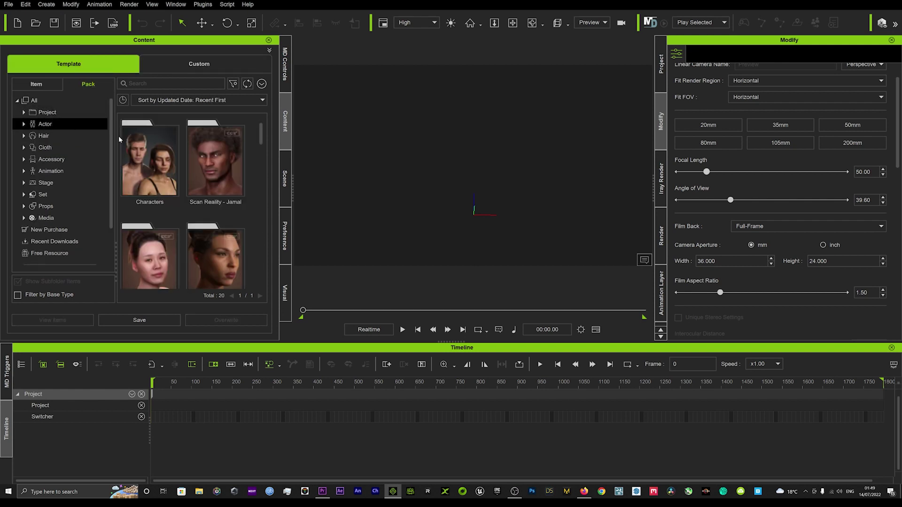
scroll(142, 166, "down", 5)
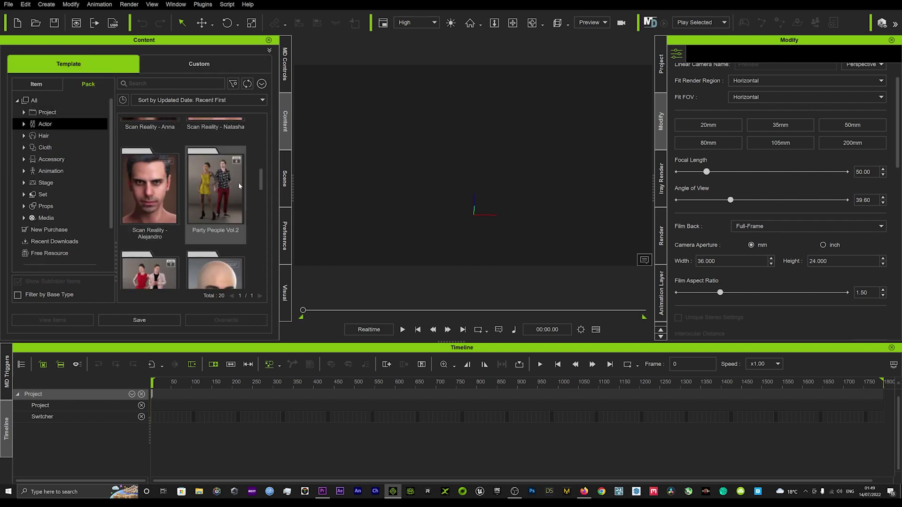
double_click(218, 187)
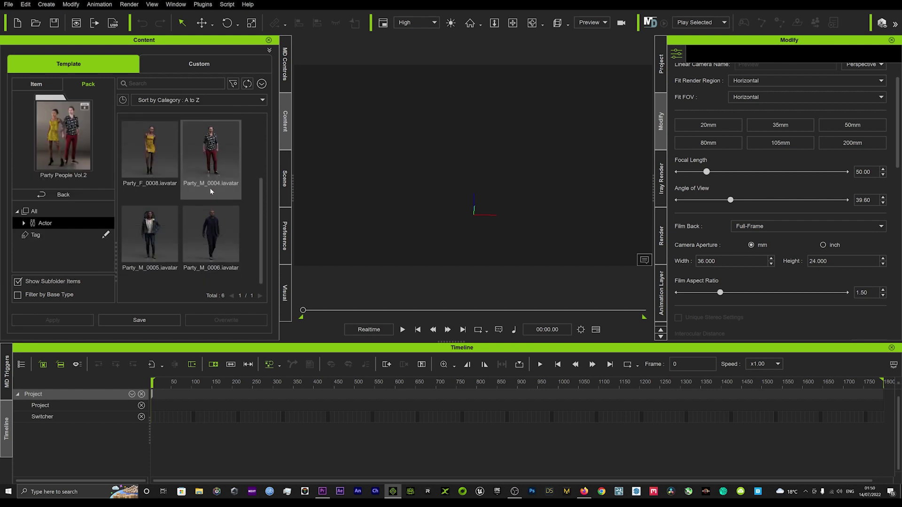
double_click(211, 226)
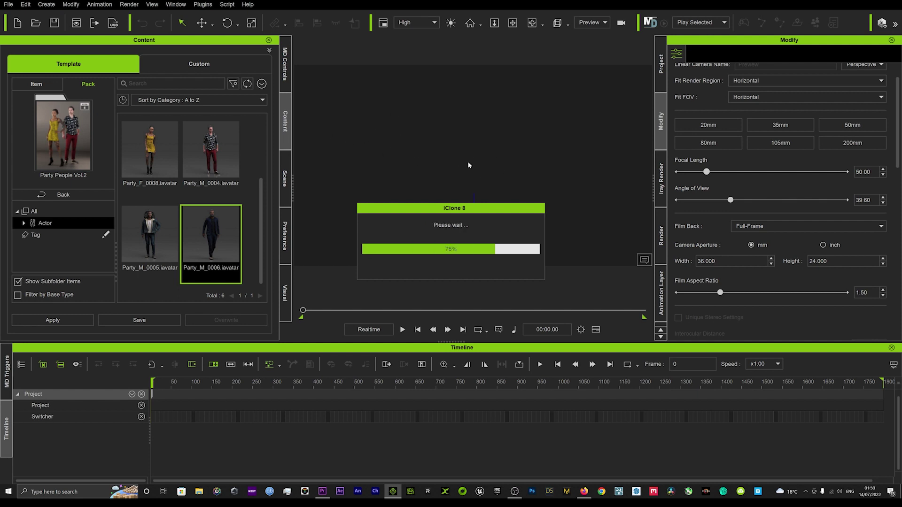
- Rotate the character about -92° on Z so it faces left
middle_click_drag(478, 122, 482, 131)
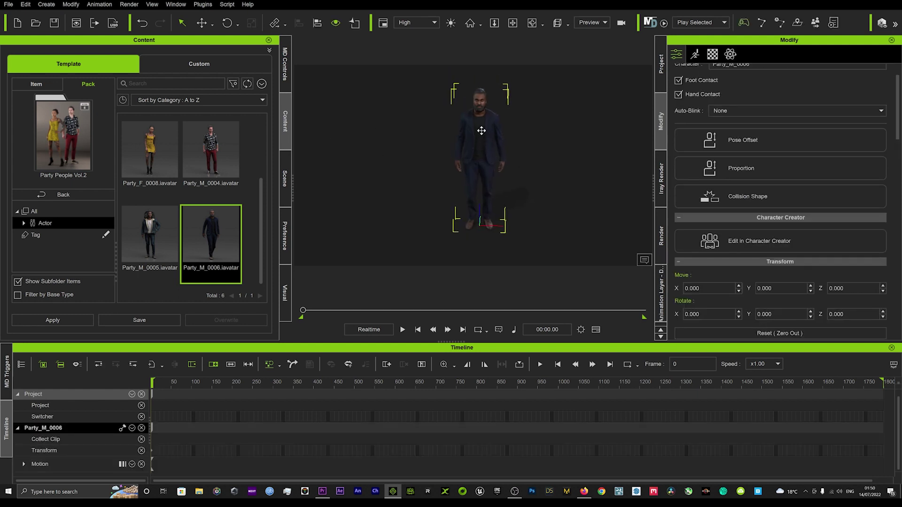
right_click_drag(481, 131, 487, 129)
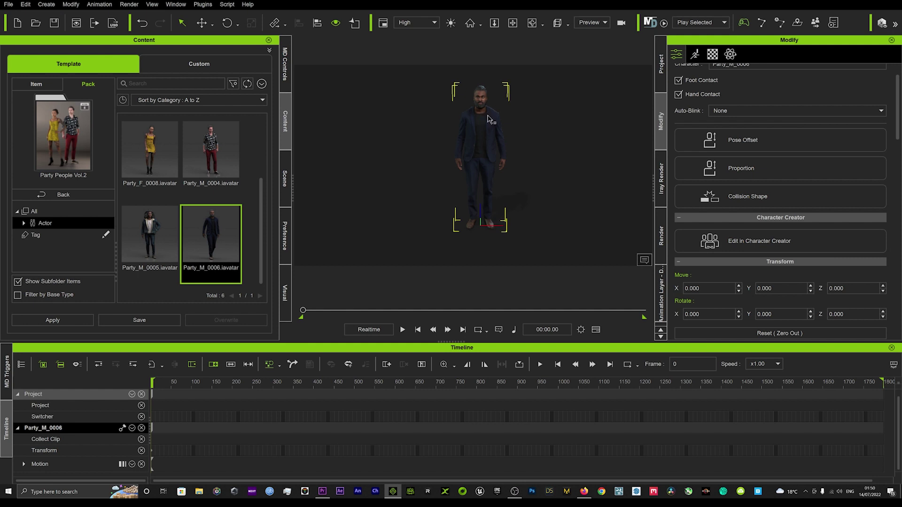
left_click_drag(507, 233, 460, 232)
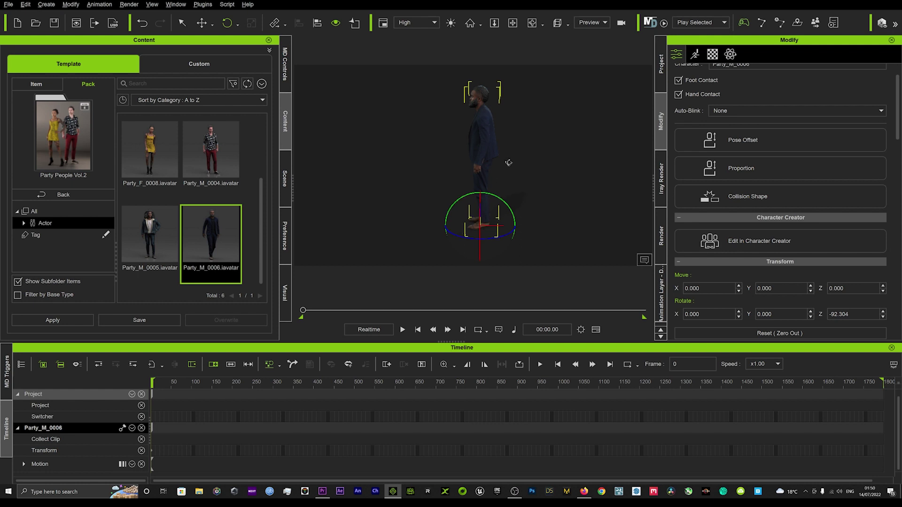
right_click_drag(509, 163, 486, 170)
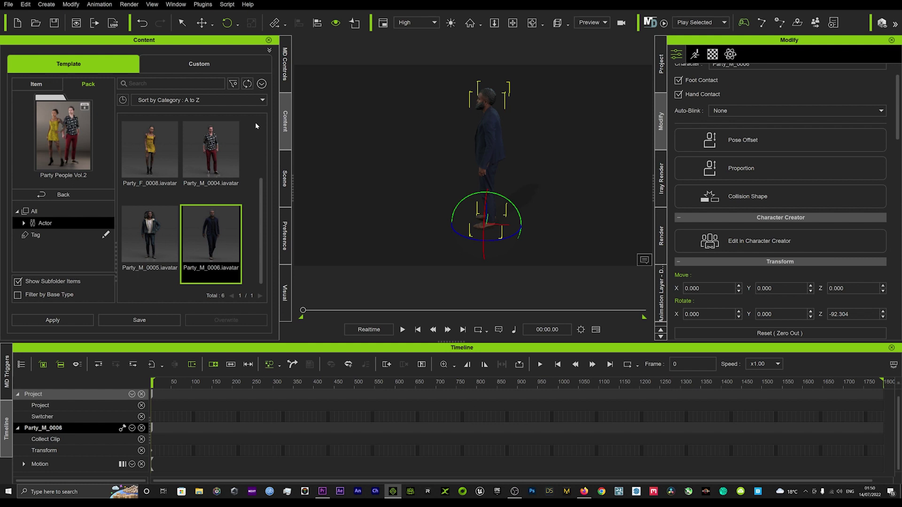
- Search for 'floor' and add Floor_Concrete from the Light Studio pack
left_click(77, 194)
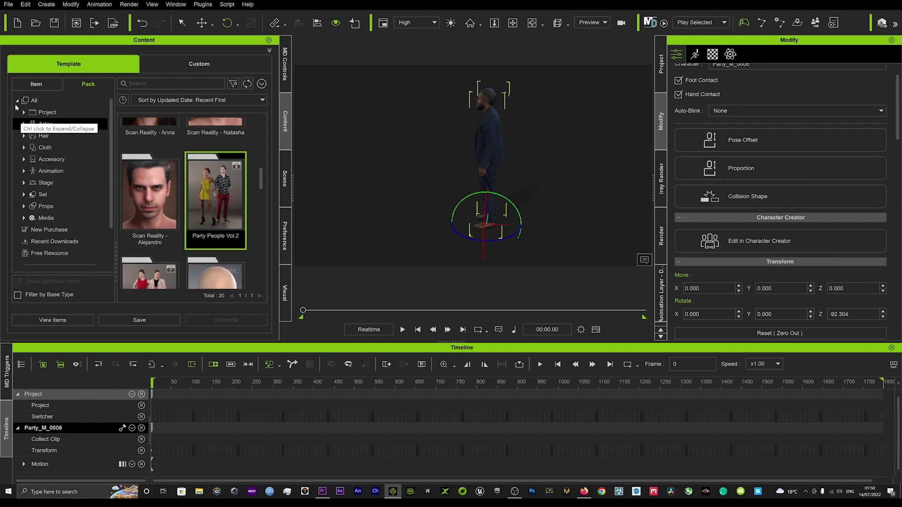
left_click(43, 101)
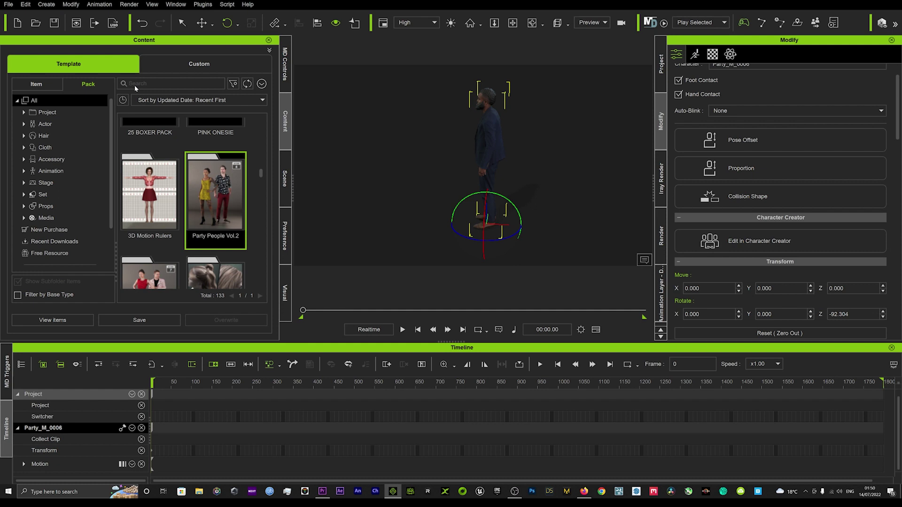
type("floor")
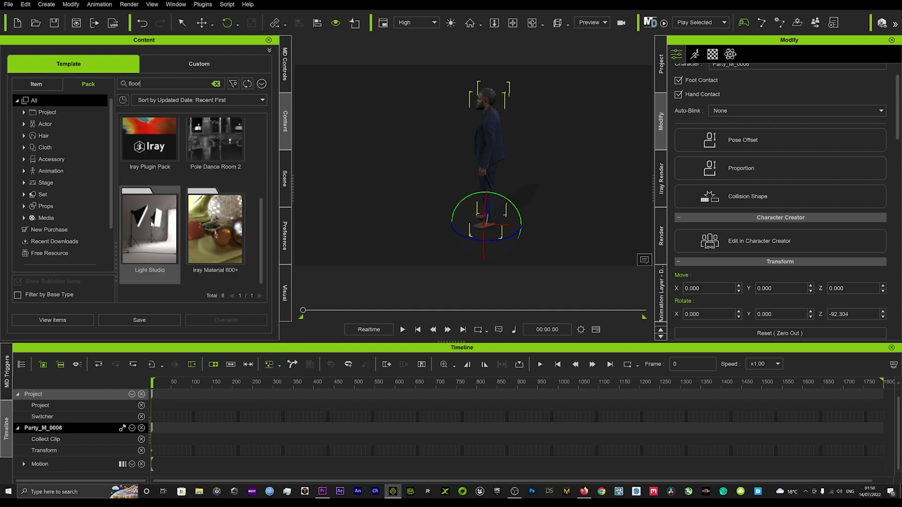
double_click(155, 235)
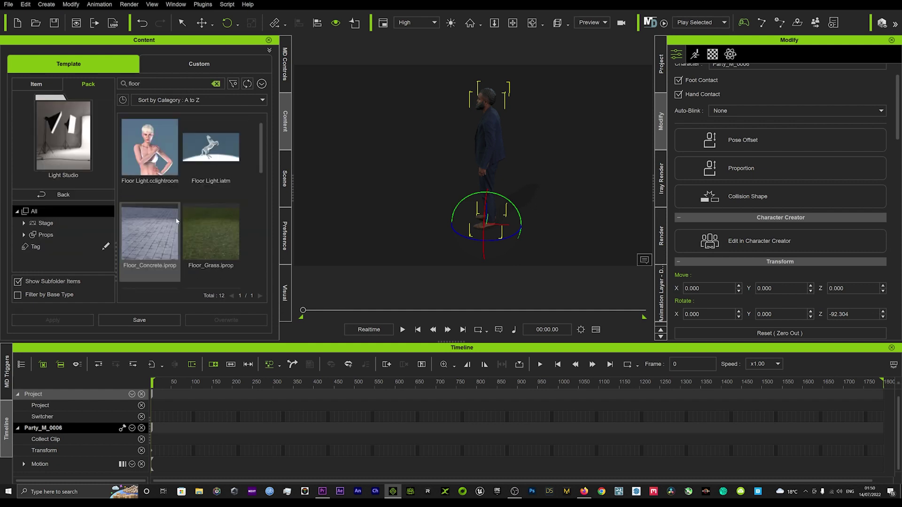
scroll(177, 221, "down", 1)
double_click(155, 221)
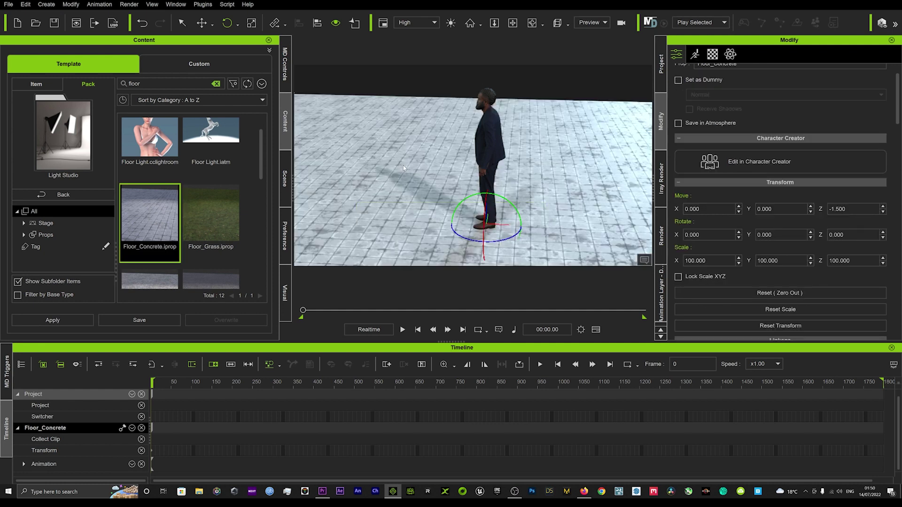
right_click_drag(432, 190, 451, 142)
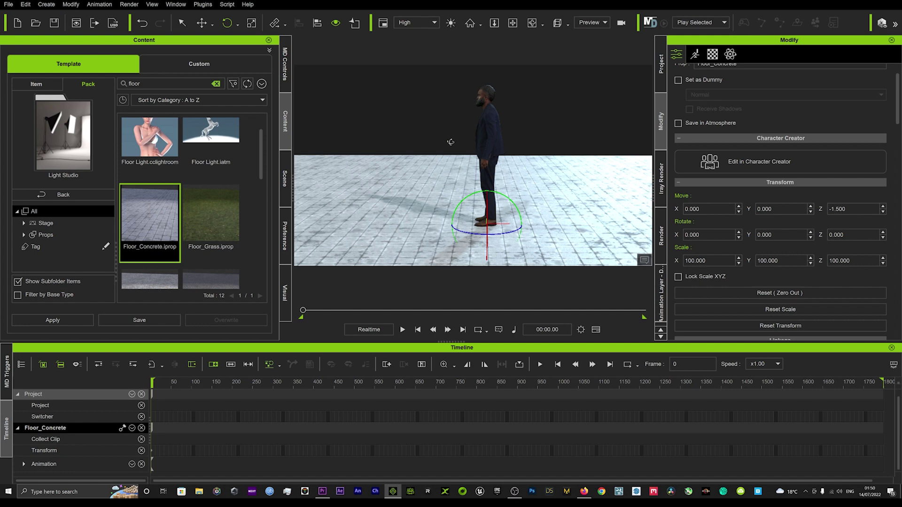
- Apply the Cloudy sky from the Scenes & Effects pack, then select the character
left_click(94, 195)
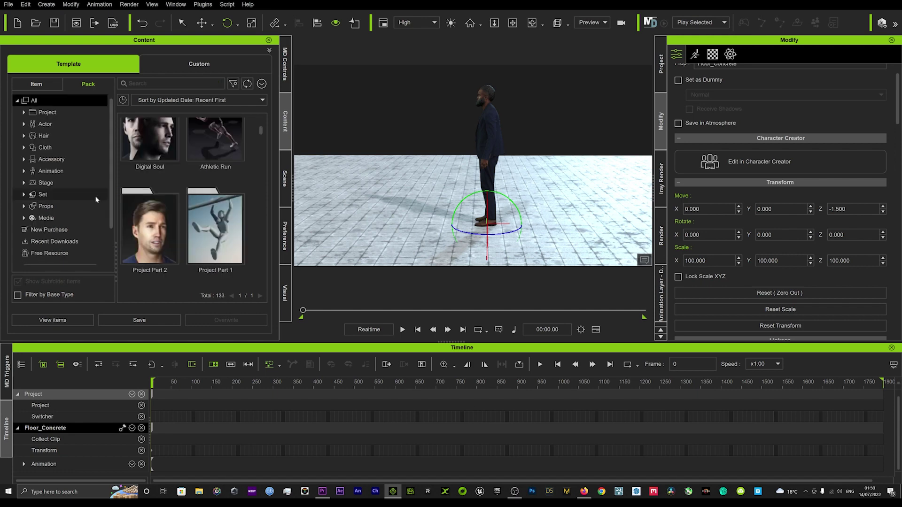
double_click(47, 194)
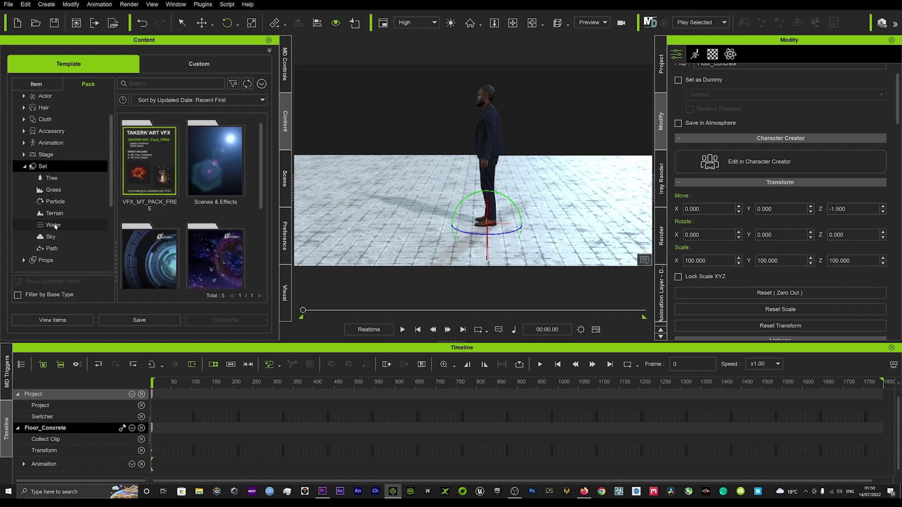
left_click(52, 236)
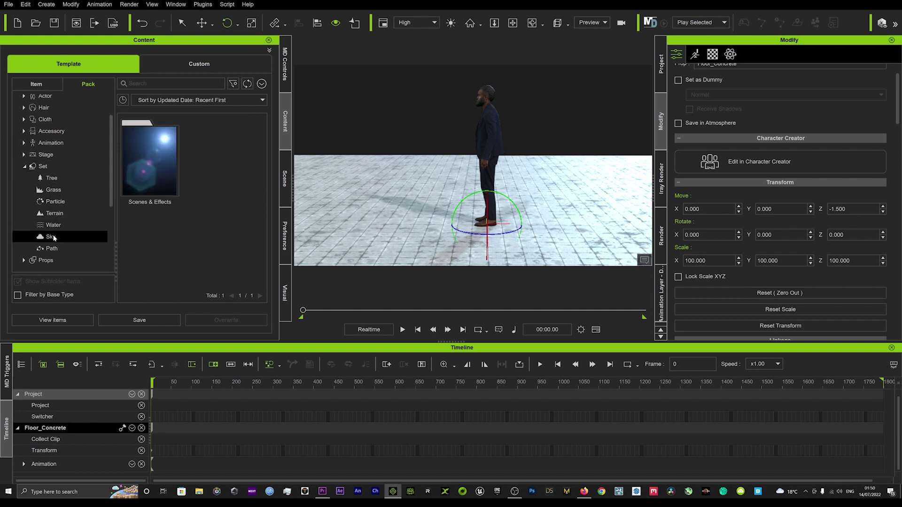
double_click(151, 165)
scroll(211, 192, "down", 1)
double_click(217, 193)
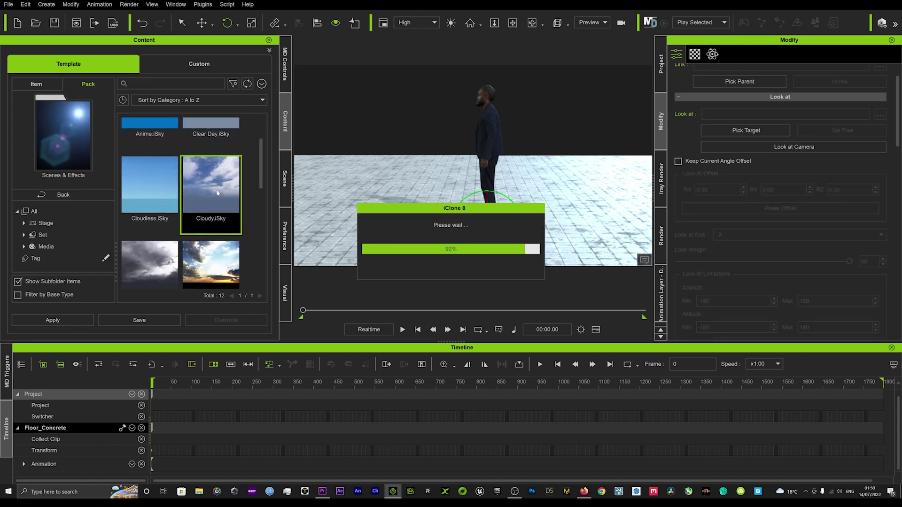
left_click(488, 134)
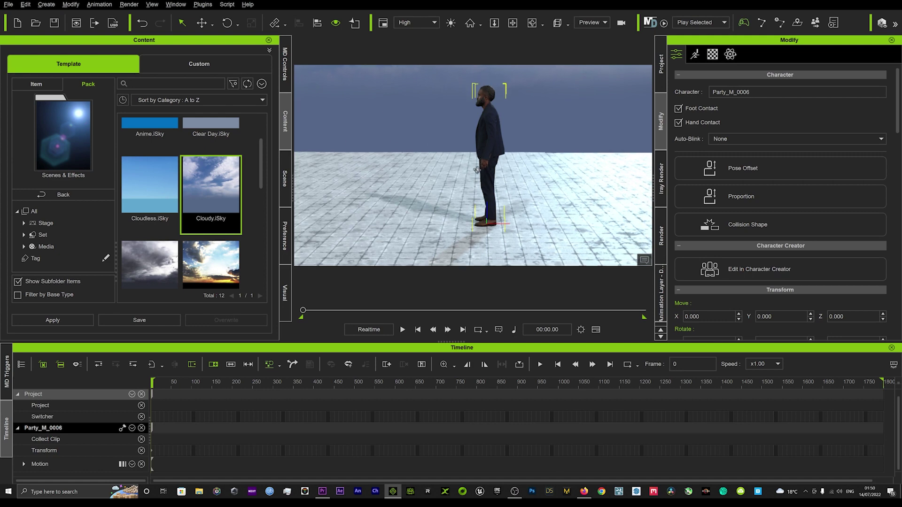
- Pick the basic walk preset under Motion Puppet's Move presets and preview it
left_click(695, 55)
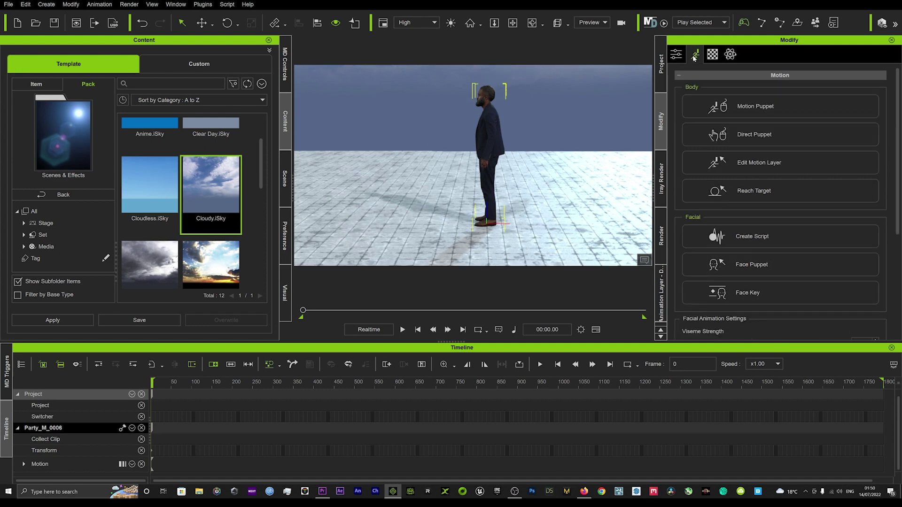
left_click(733, 105)
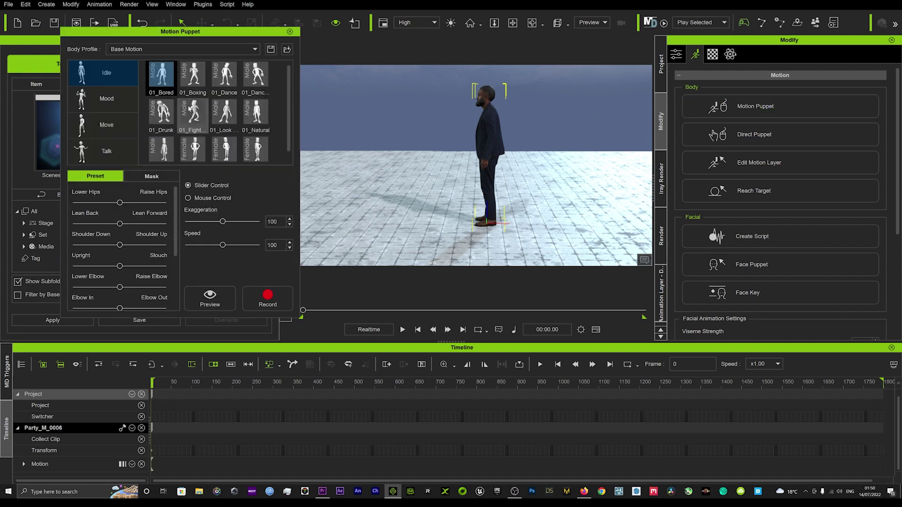
left_click(101, 127)
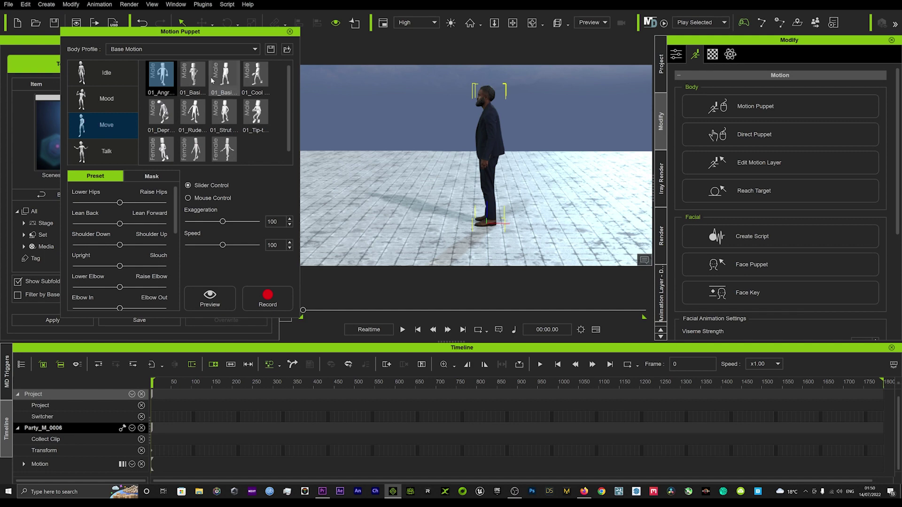
left_click(226, 81)
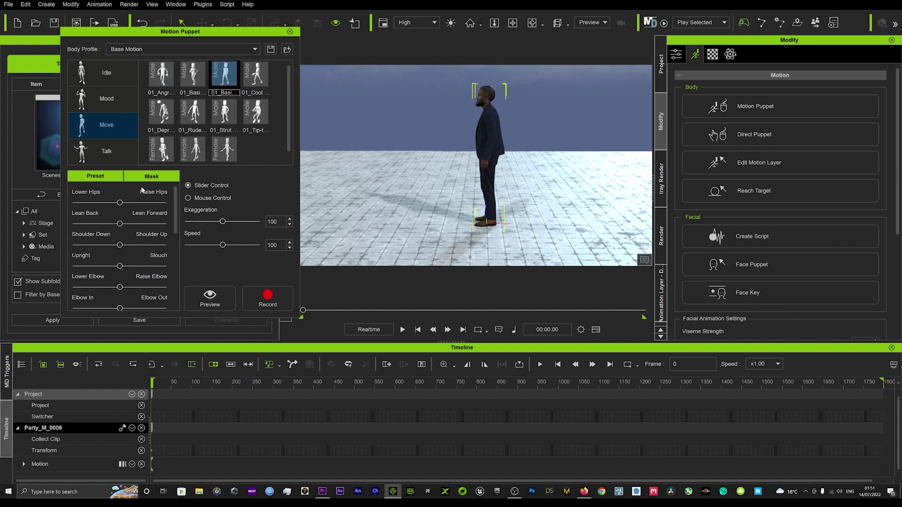
left_click(212, 297)
key("space")
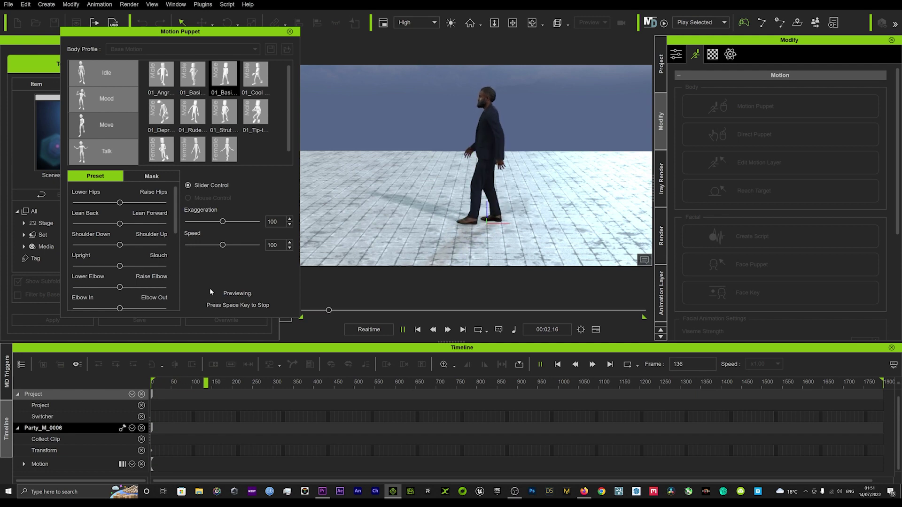
key("space")
- Record the walk as a Puppet Clip about 612 frames long
left_click(264, 298)
key("space")
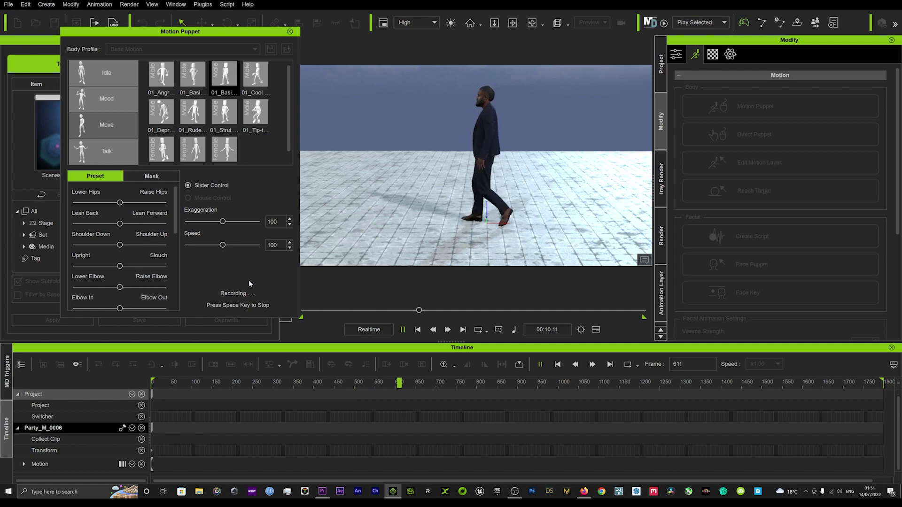
key("space")
- Close the puppet panel and play back the recorded walk from frame 0
left_click(290, 32)
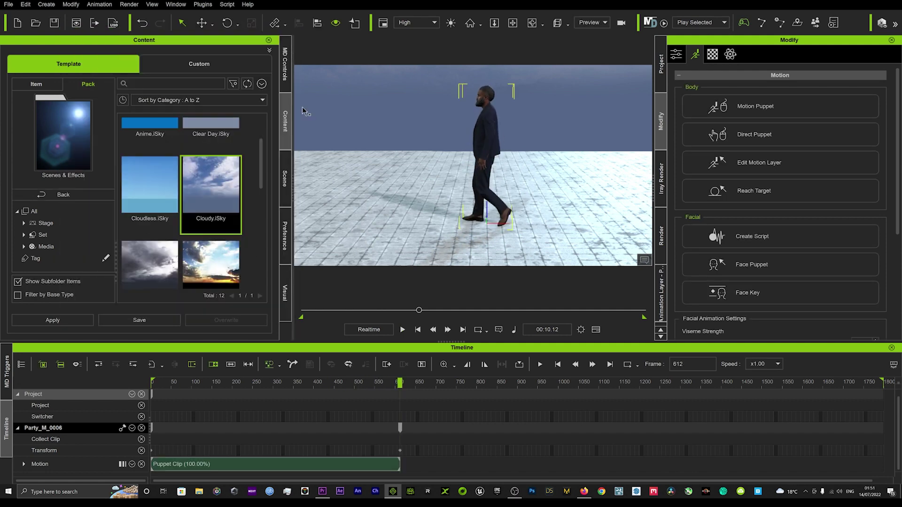
left_click_drag(420, 311, 189, 319)
key("space")
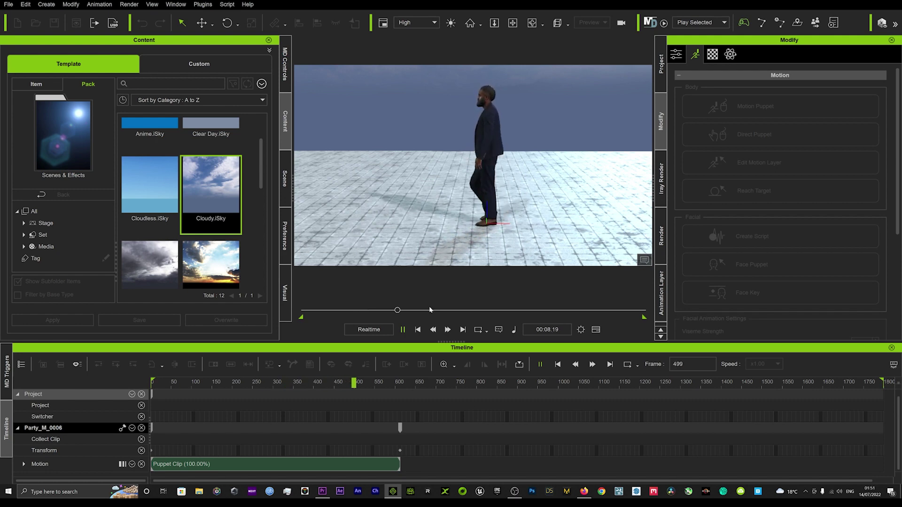
left_click(403, 329)
left_click(418, 330)
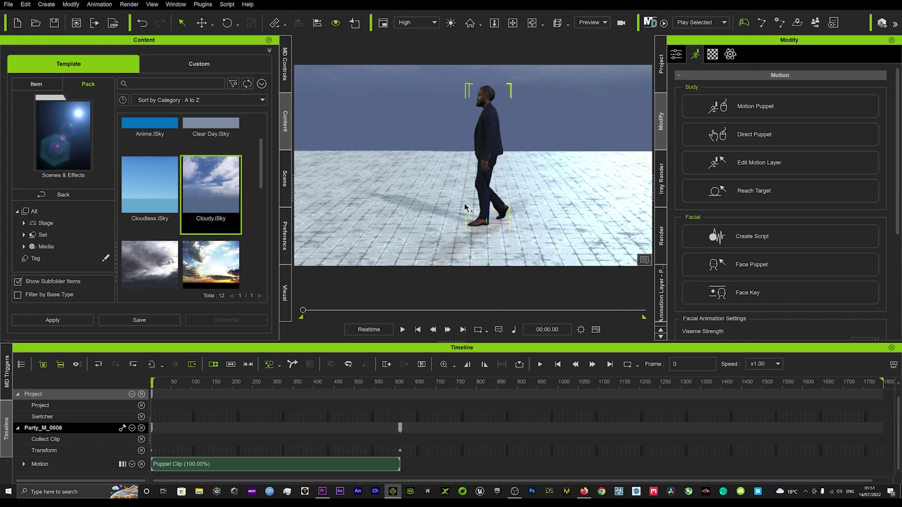
- At frame 548, move the character far left to key its travel position
scroll(479, 174, "down", 3)
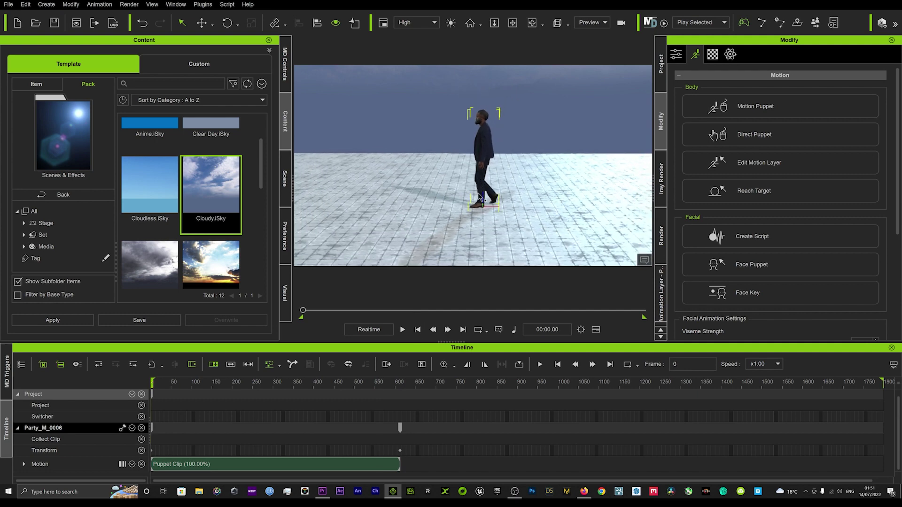
right_click_drag(479, 195, 481, 185)
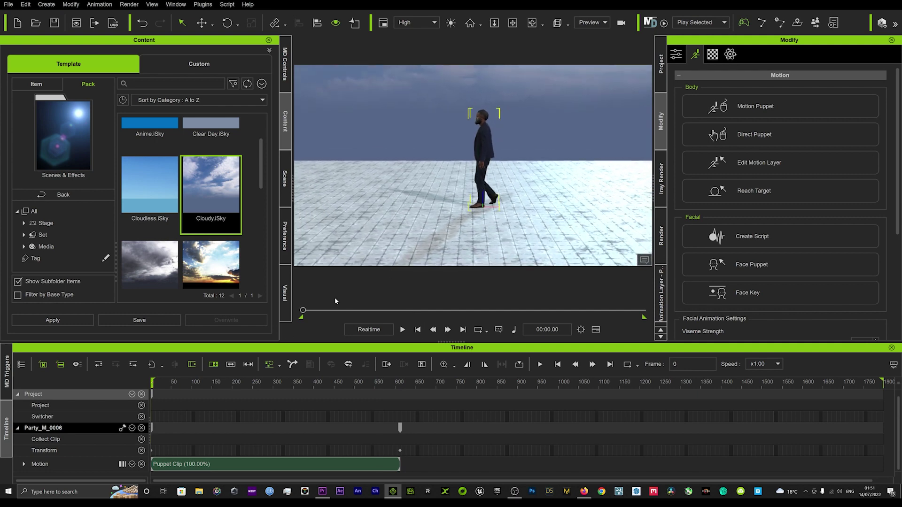
left_click(226, 383)
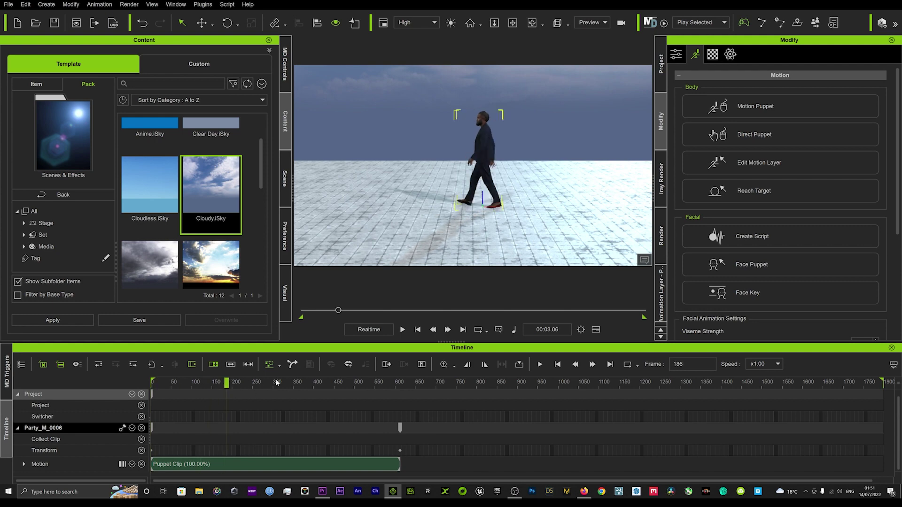
left_click_drag(276, 383, 375, 384)
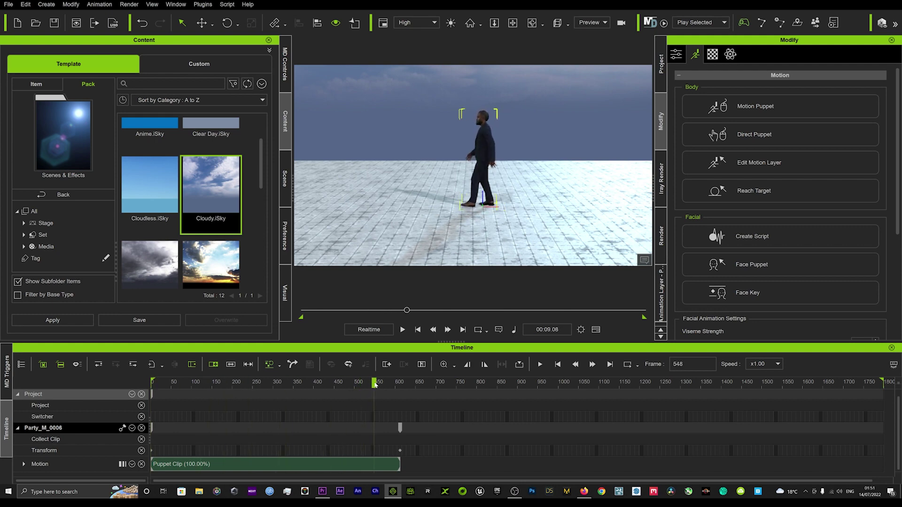
middle_click_drag(451, 159, 500, 180)
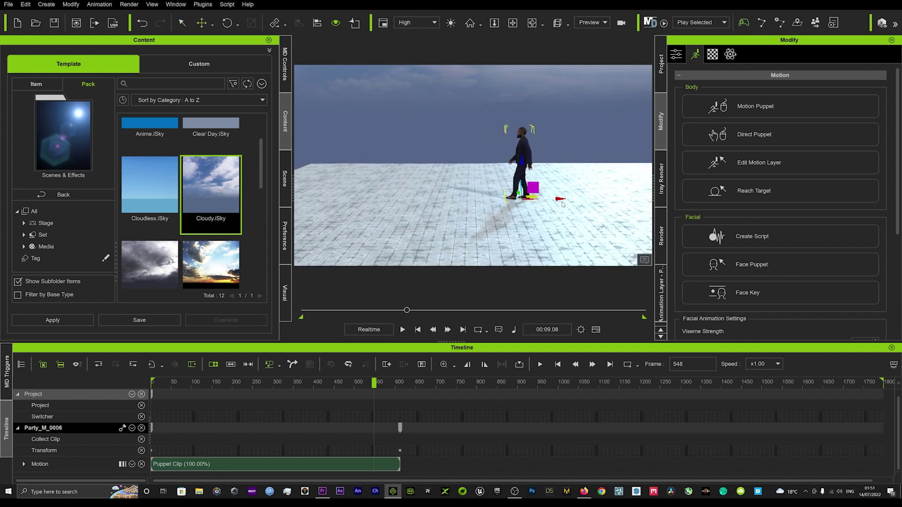
left_click_drag(562, 203, 358, 200)
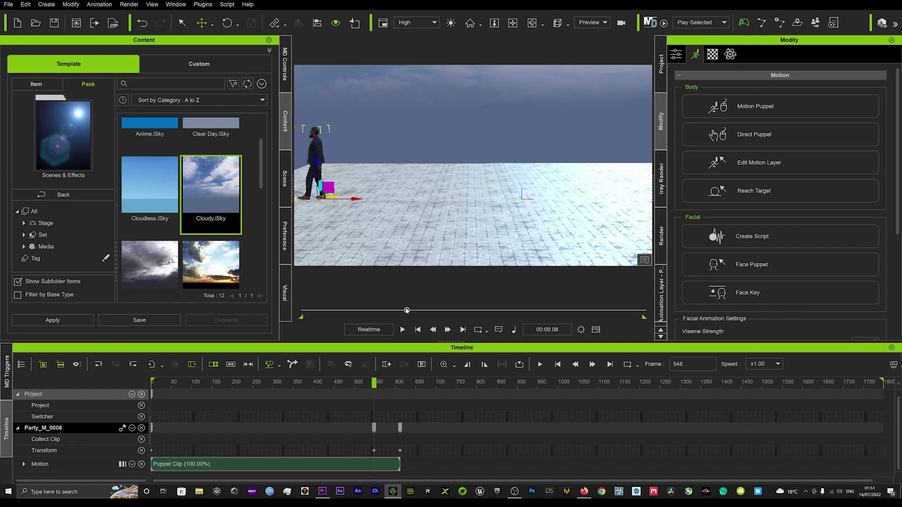
- Replay the walk from frame 0 to check the character crosses the floor
left_click_drag(407, 310, 237, 305)
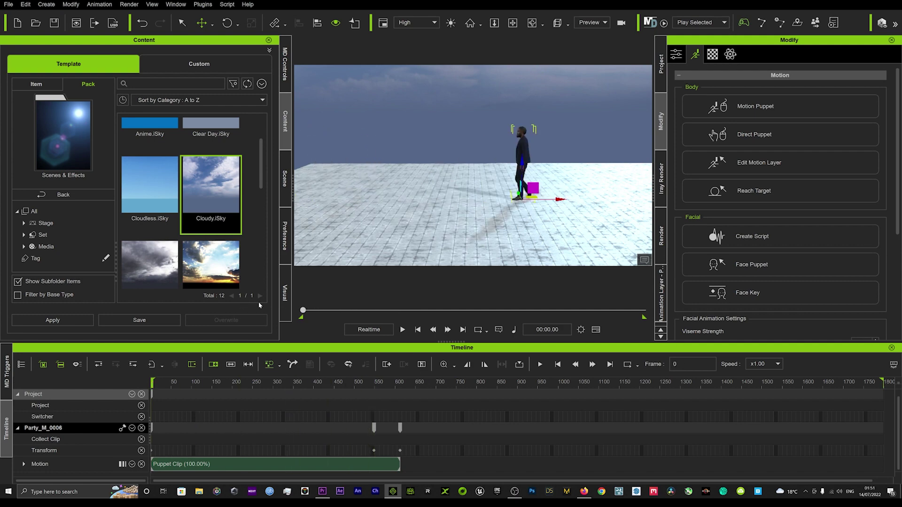
scroll(515, 196, "up", 2)
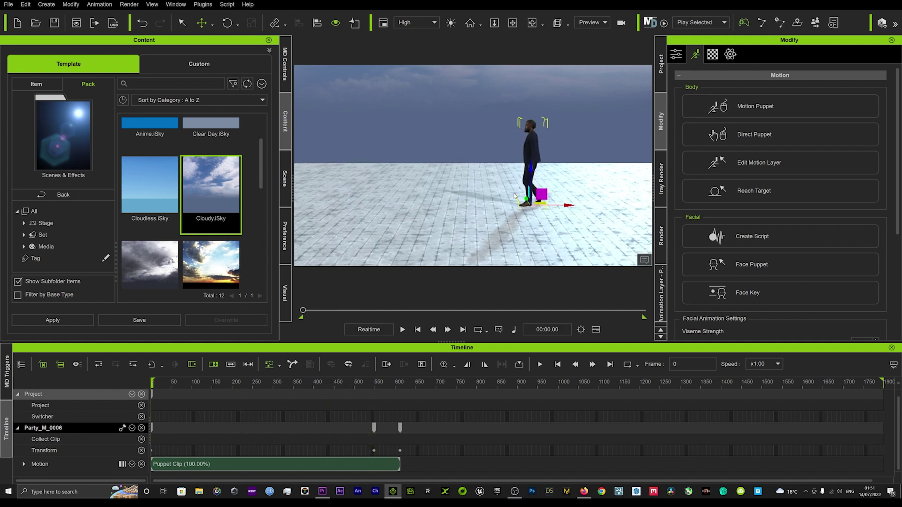
key("space")
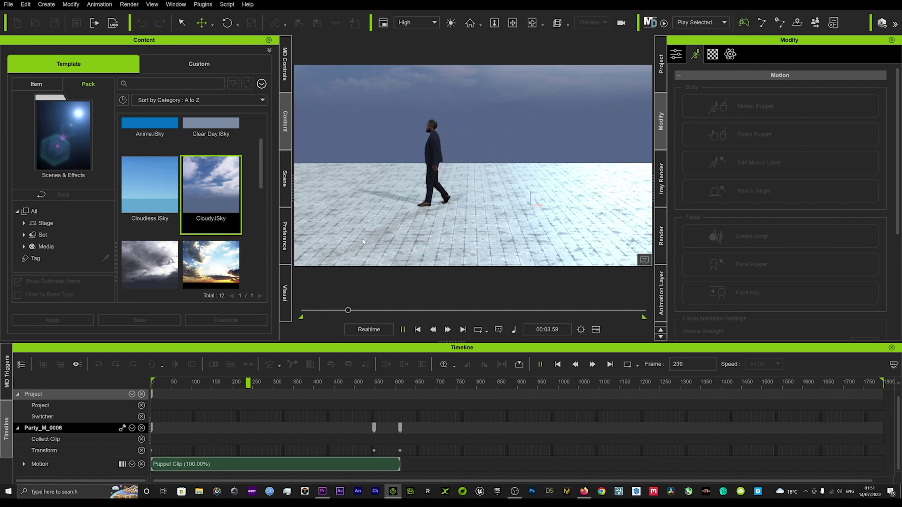
middle_click_drag(362, 236, 434, 237)
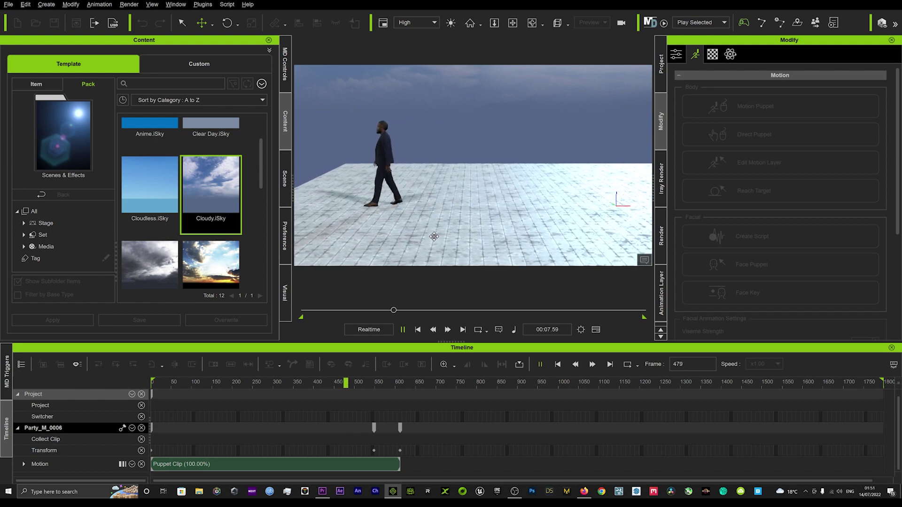
key("space")
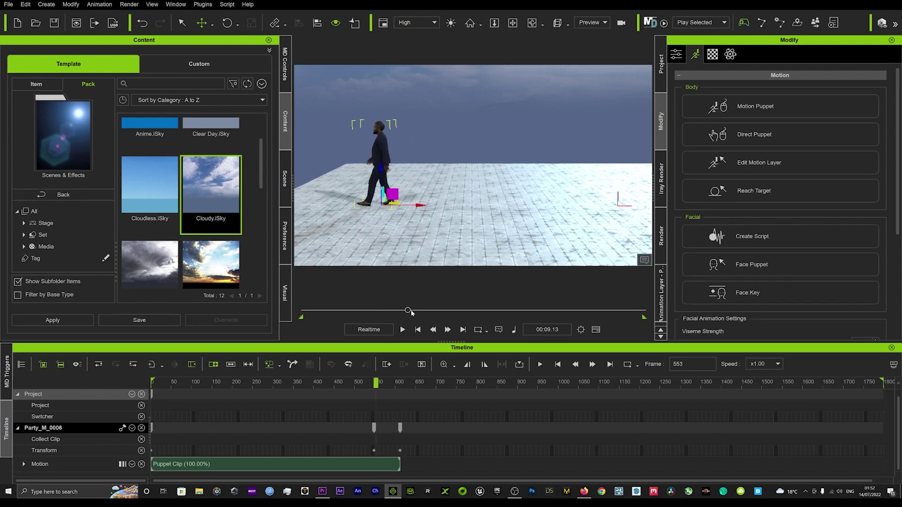
left_click_drag(410, 311, 247, 304)
left_click_drag(524, 242, 462, 235, "alt")
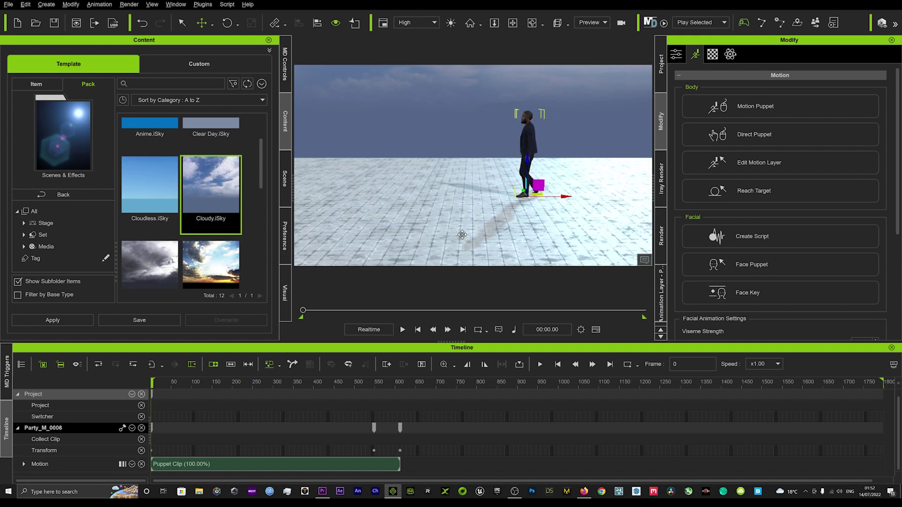
key("space")
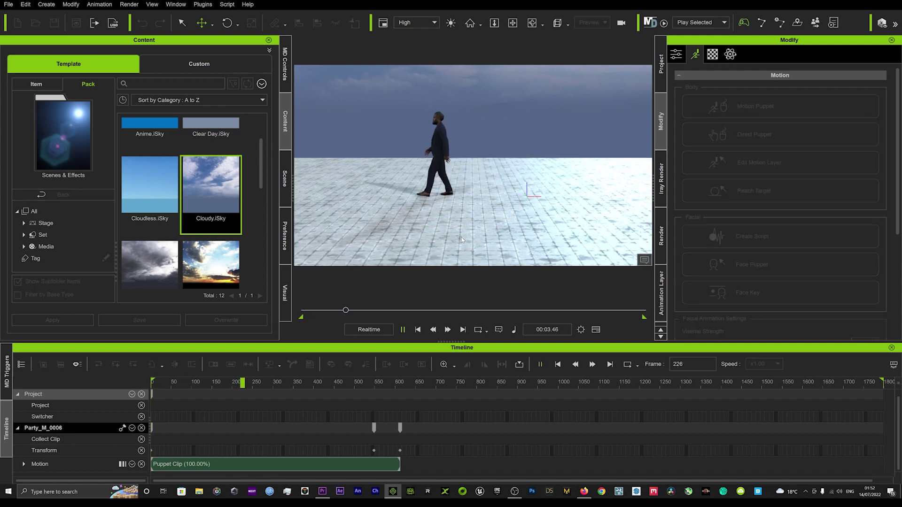
key("space")
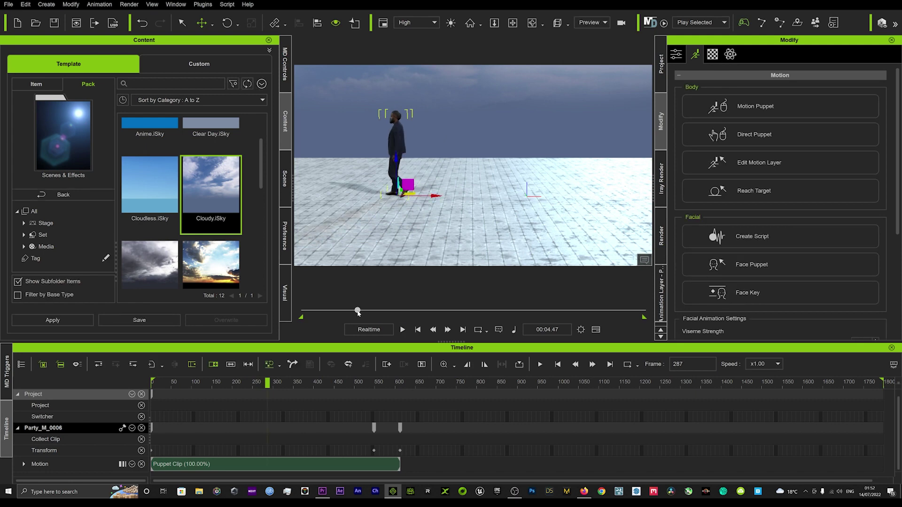
left_click_drag(358, 311, 301, 311)
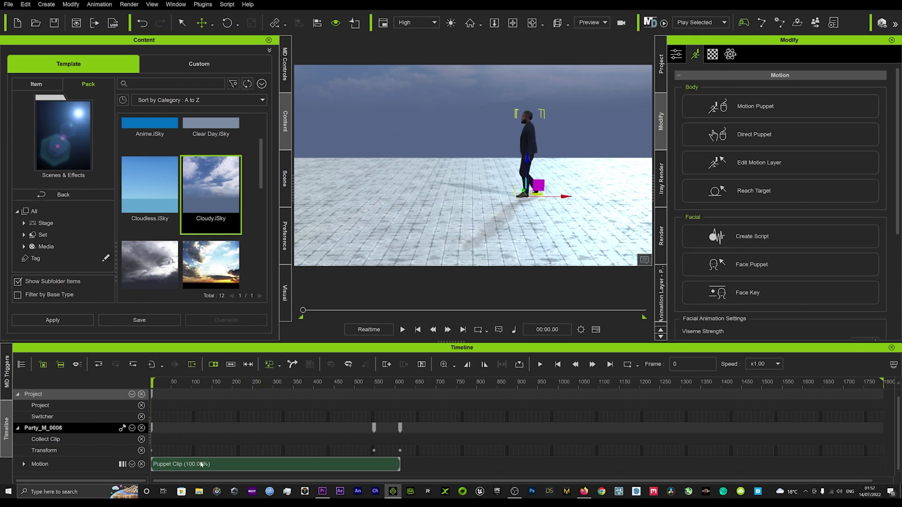
- Open Motion Correction on the Puppet Clip and tick Sync settings for all parts
left_click(202, 465)
right_click(199, 464)
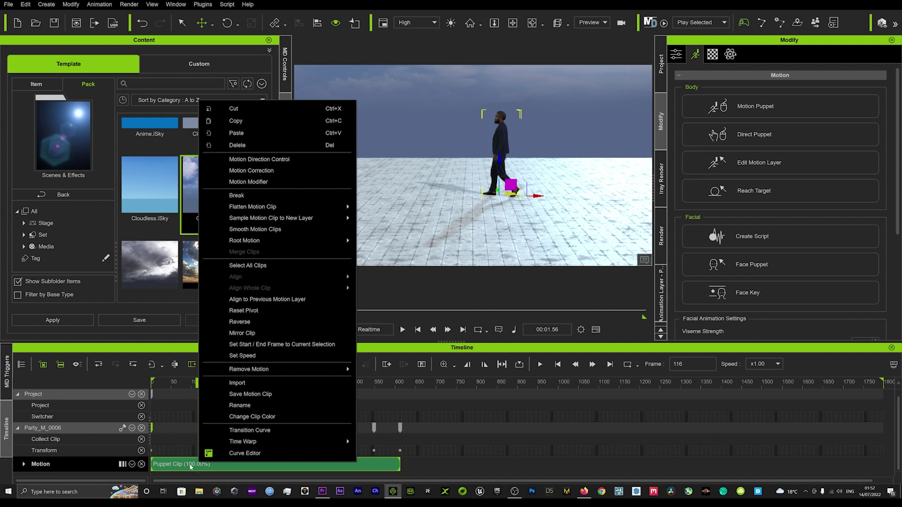
left_click(244, 171)
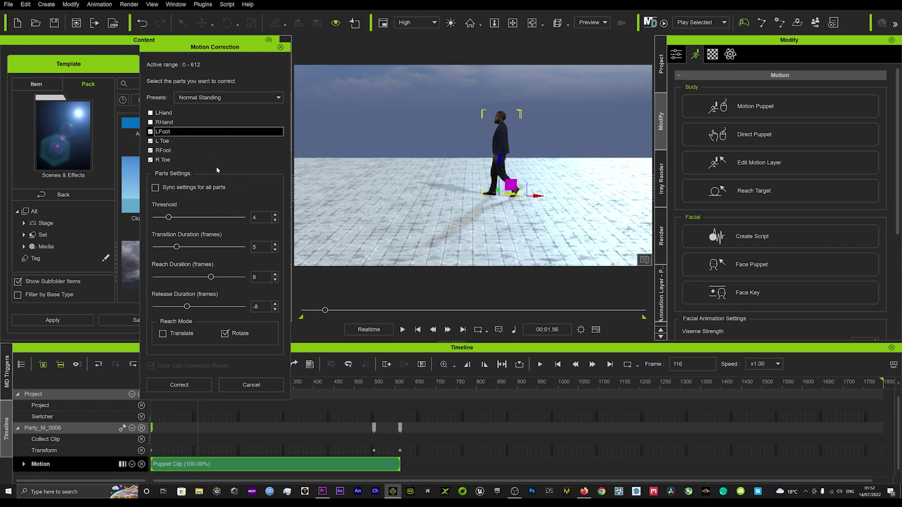
scroll(489, 188, "up", 5)
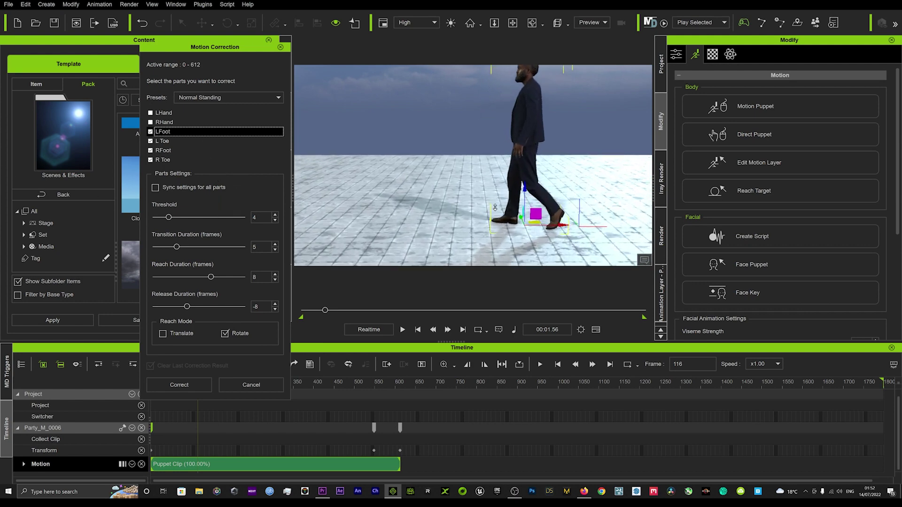
left_click_drag(495, 208, 496, 223, "alt")
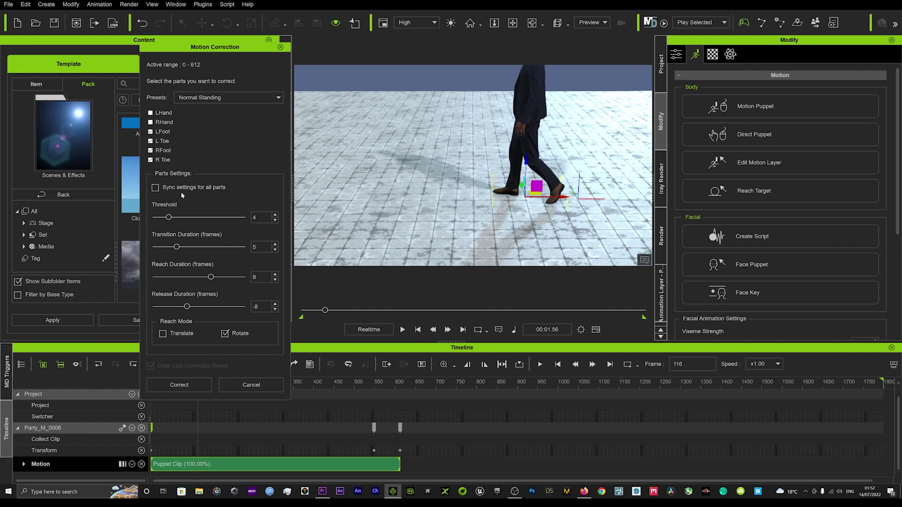
left_click(155, 187)
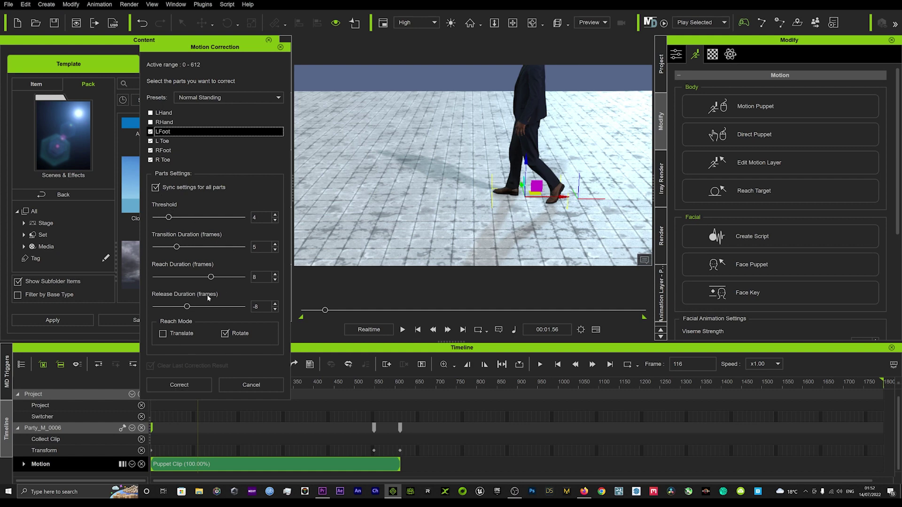
- Apply Correct and inspect the resulting footprints, selecting a foot correction handle
left_click(181, 385)
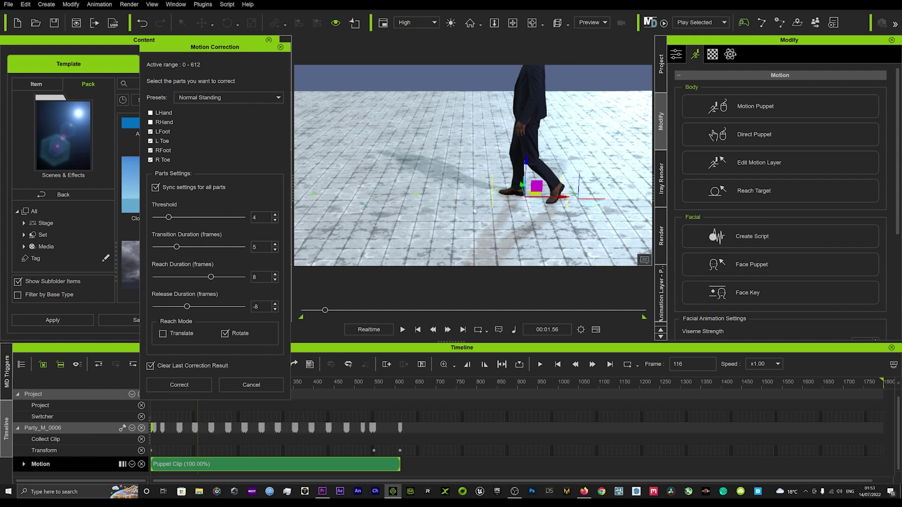
left_click_drag(411, 210, 372, 307, "alt")
right_click_drag(372, 308, 389, 294)
middle_click_drag(390, 218, 492, 208)
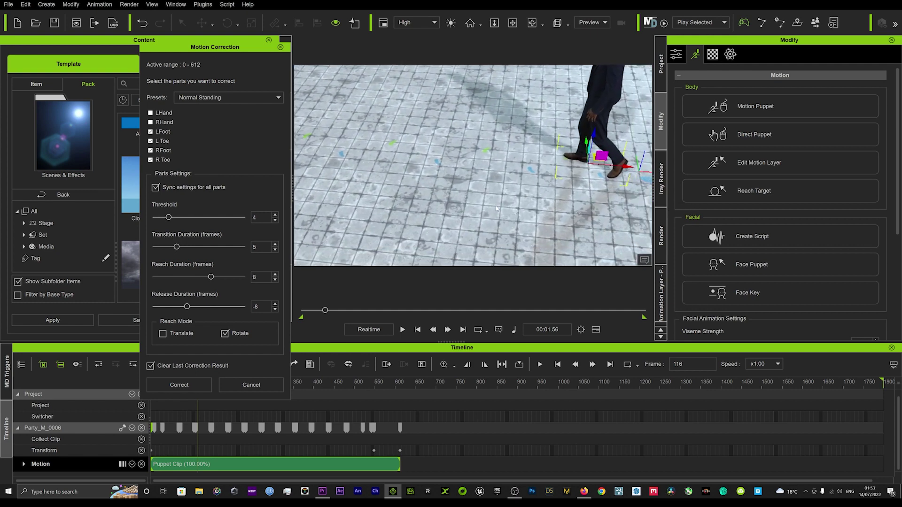
left_click(597, 153)
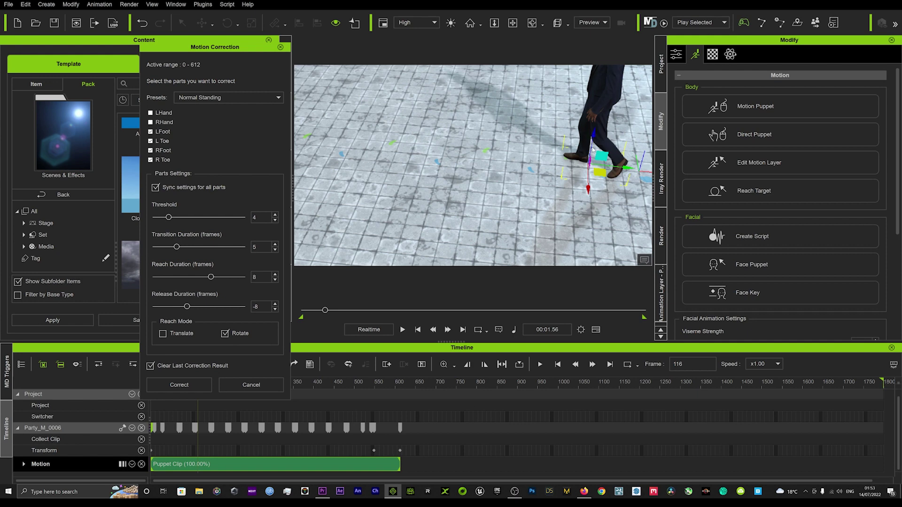
- Close Motion Correction and slide Floor_Concrete, keying it at frame 116
left_click(280, 47)
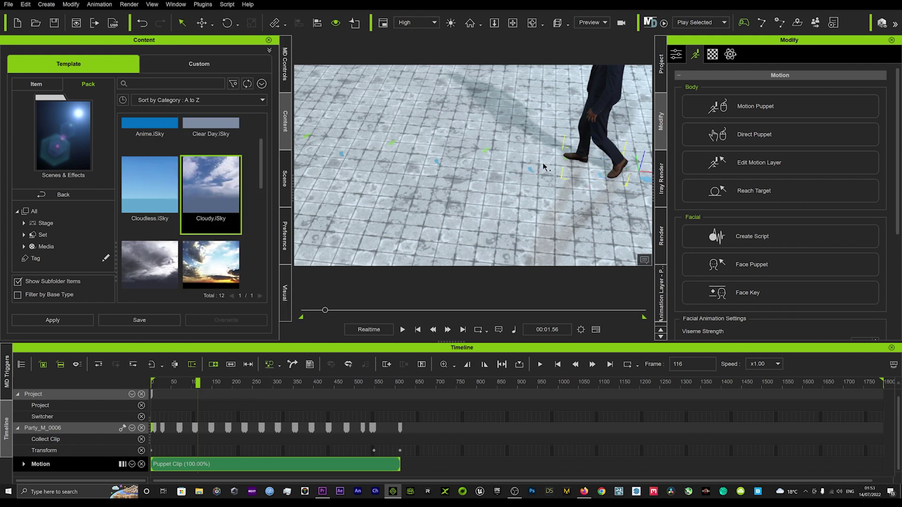
left_click(516, 108)
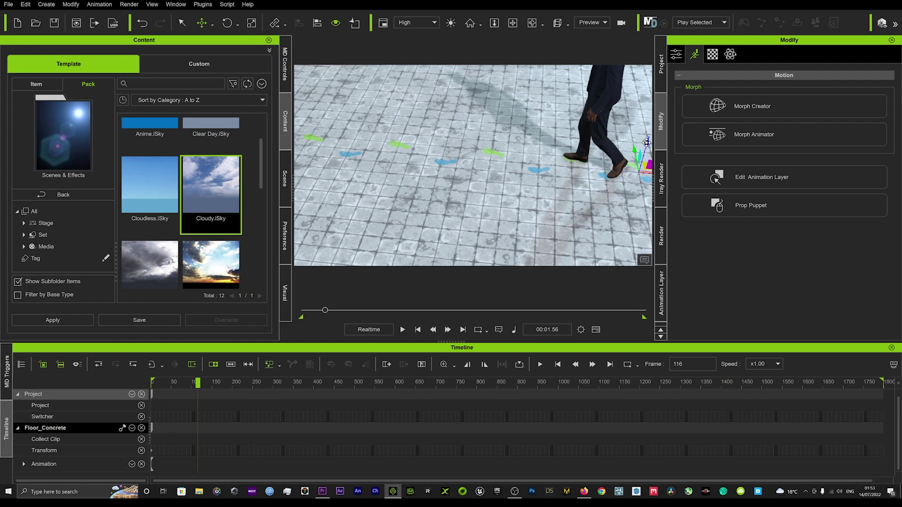
left_click_drag(647, 142, 647, 147)
- Play the animation to review, then rewind and step the walk to frame 48
middle_click_drag(647, 146, 375, 145)
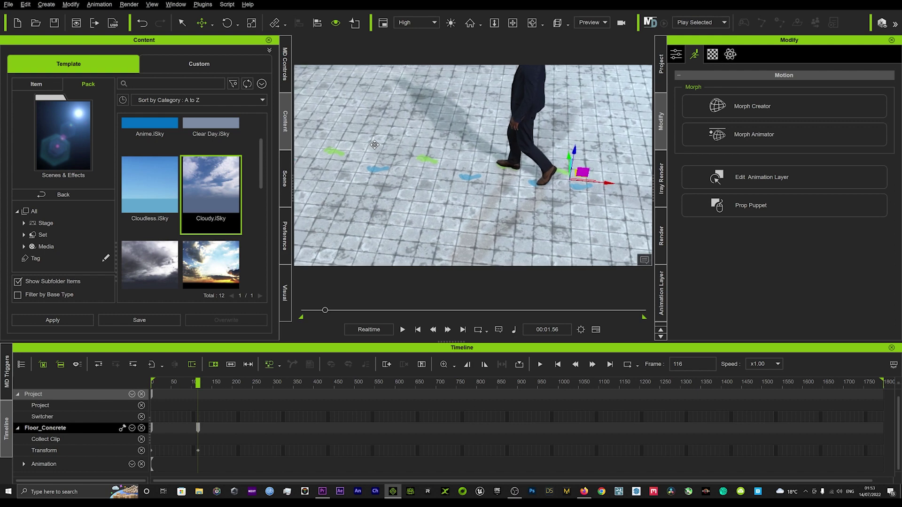
left_click_drag(375, 144, 530, 133)
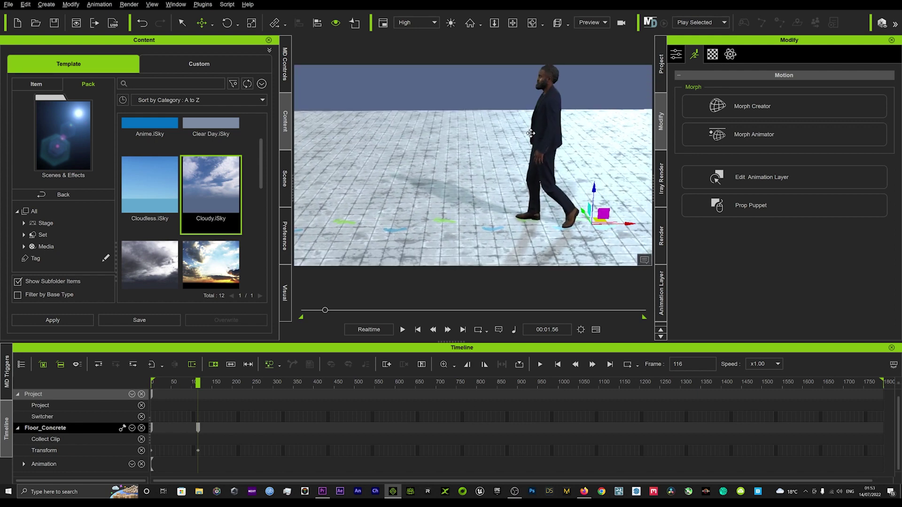
key("space")
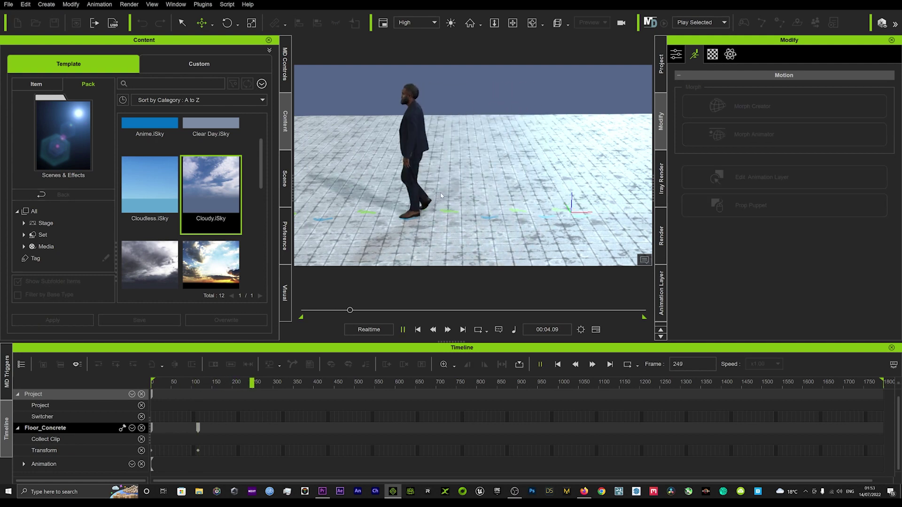
right_click_drag(623, 201, 541, 187)
middle_click_drag(541, 187, 559, 181)
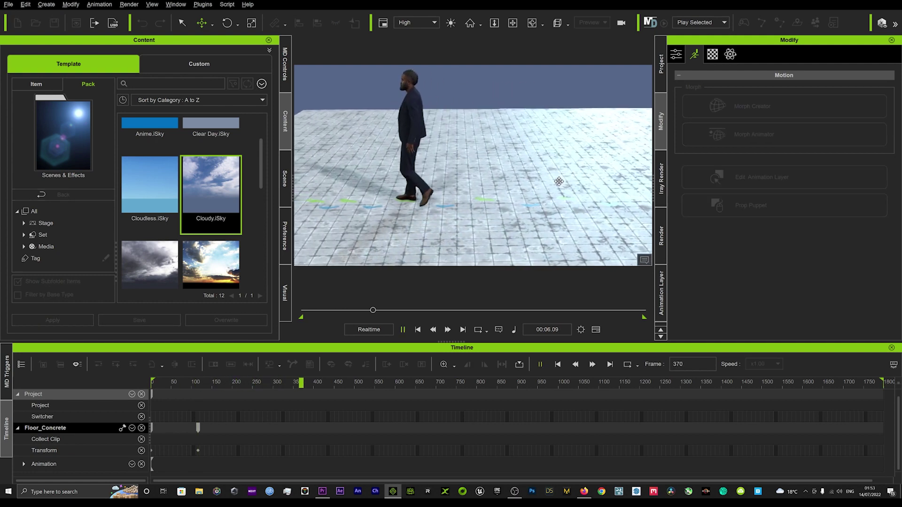
key("space")
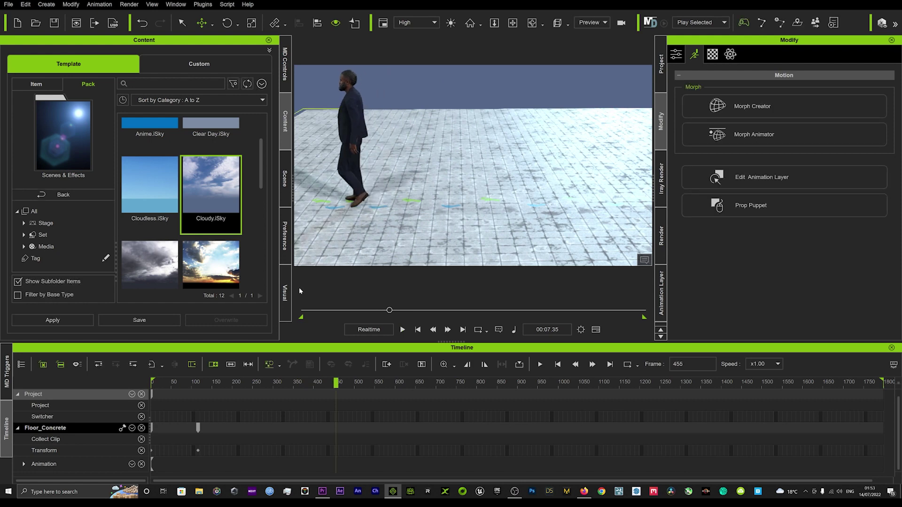
left_click_drag(354, 311, 260, 301)
middle_click_drag(527, 200, 487, 179)
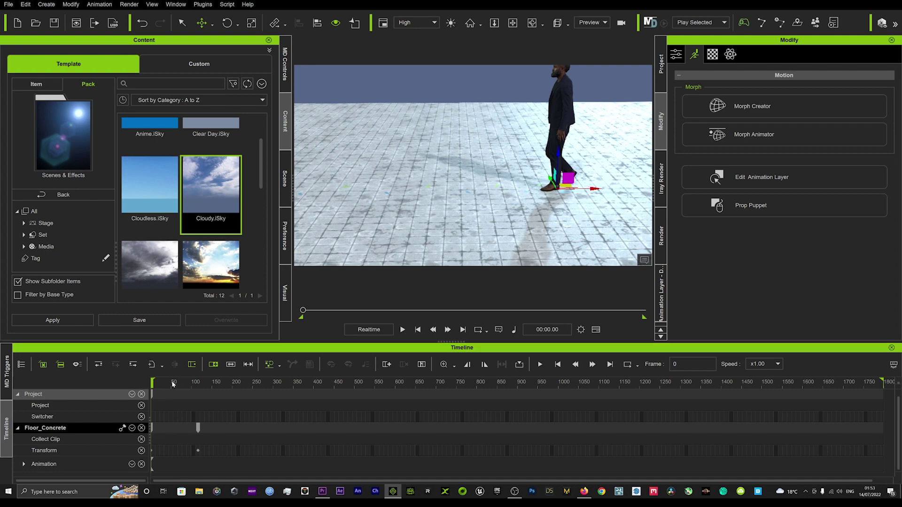
left_click_drag(155, 385, 228, 392)
- Remove the floor's object animation, replay the walk, and rewind to frame 0
right_click(398, 239)
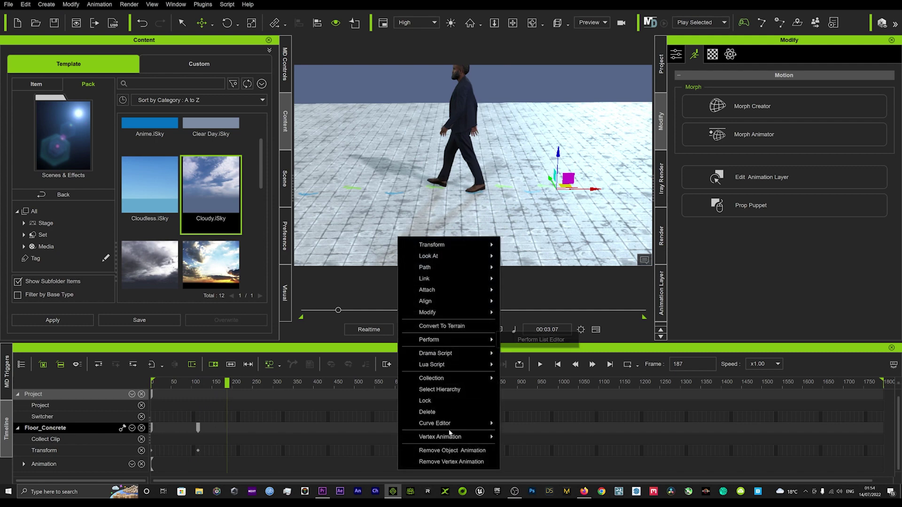
left_click(452, 452)
key("space")
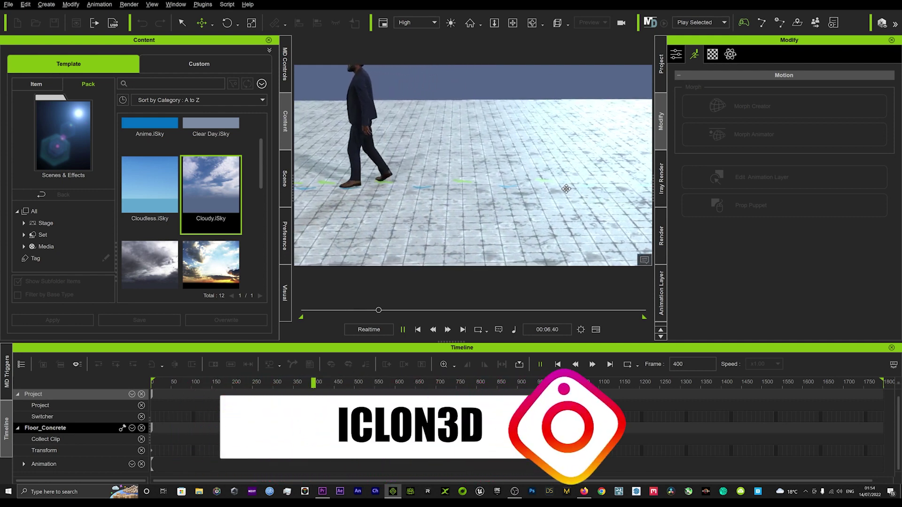
key("space")
left_click_drag(377, 310, 303, 310)
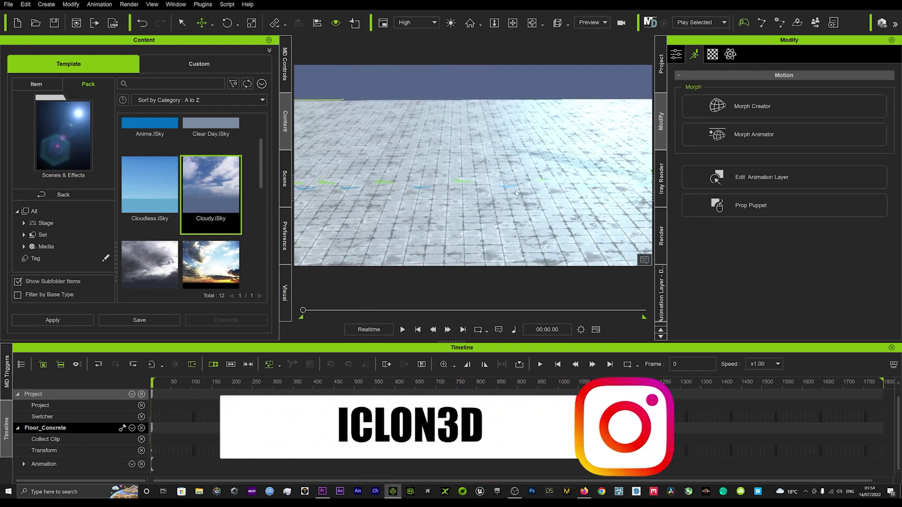
scroll(553, 178, "down", 3)
left_click_drag(555, 182, 514, 184, "alt")
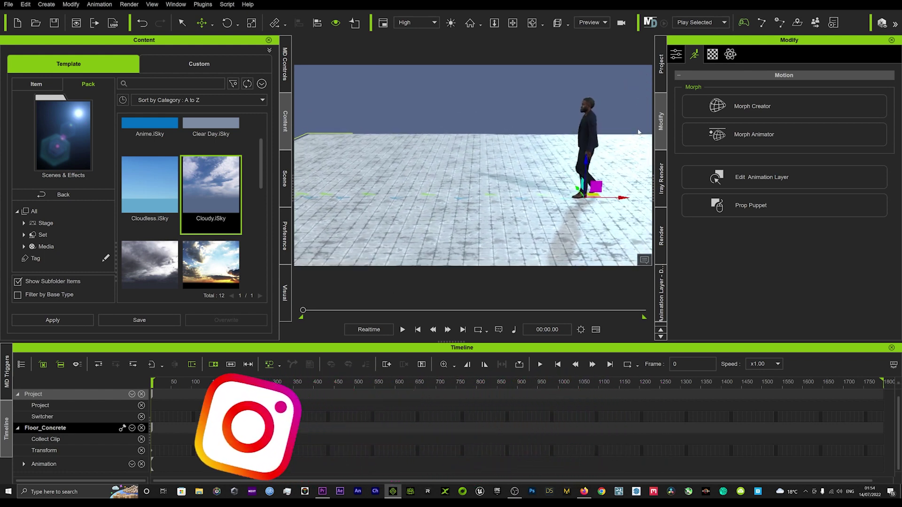
- Select the character and reopen Motion Correction for its walk clip at frame 0
left_click(590, 129)
left_click(232, 463)
right_click(232, 463)
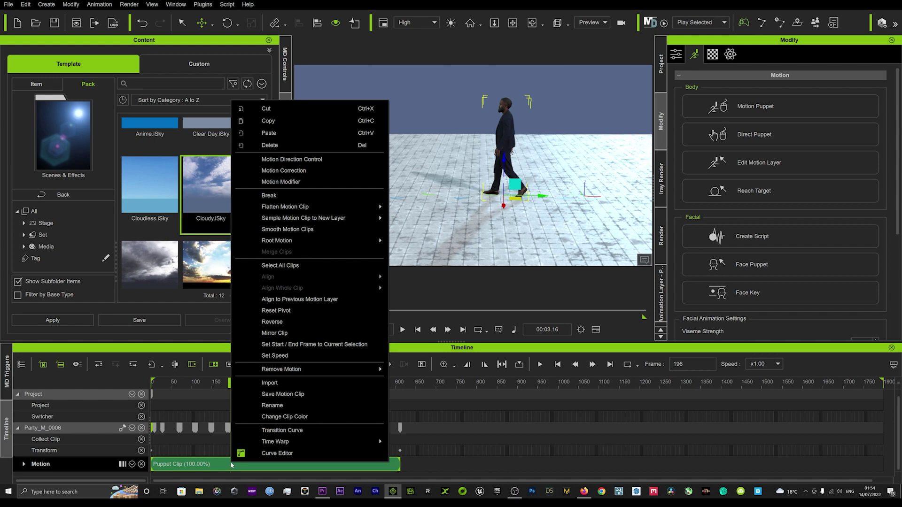
left_click(305, 160)
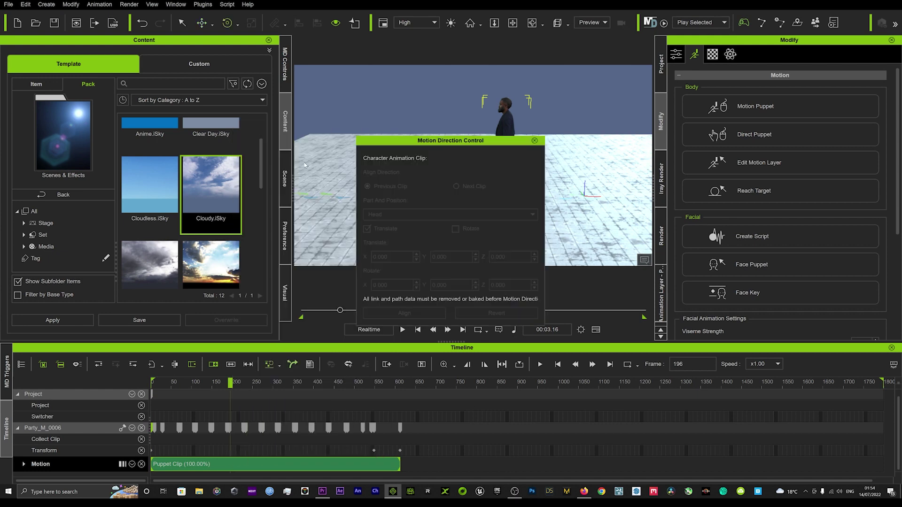
left_click(535, 141)
right_click(169, 468)
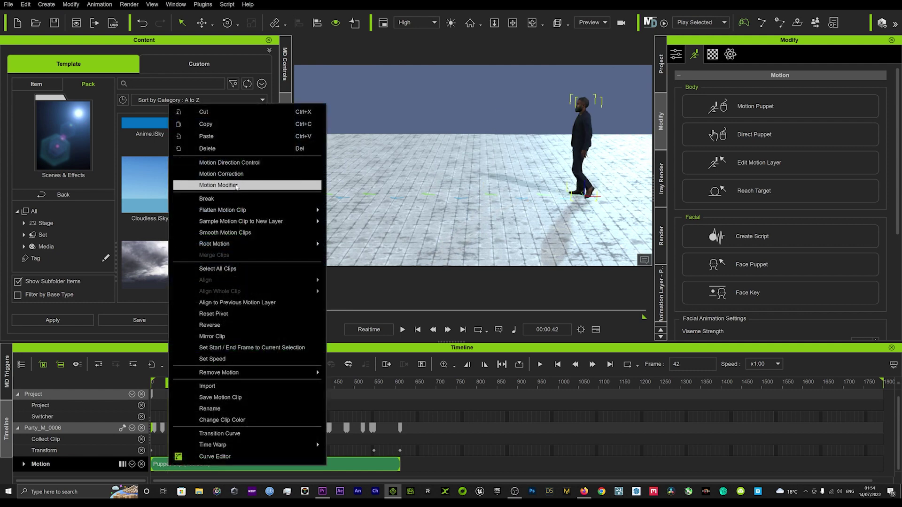
left_click(197, 173)
left_click_drag(229, 55, 301, 48)
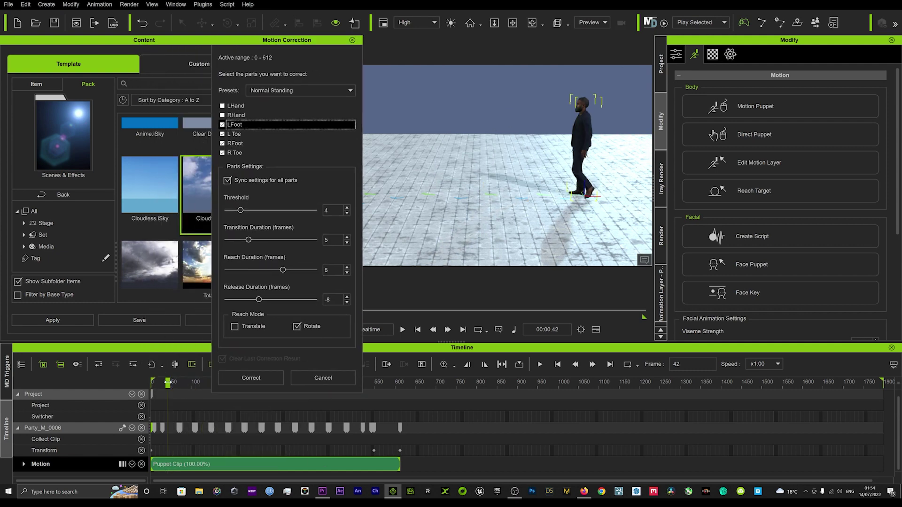
left_click_drag(168, 382, 142, 378)
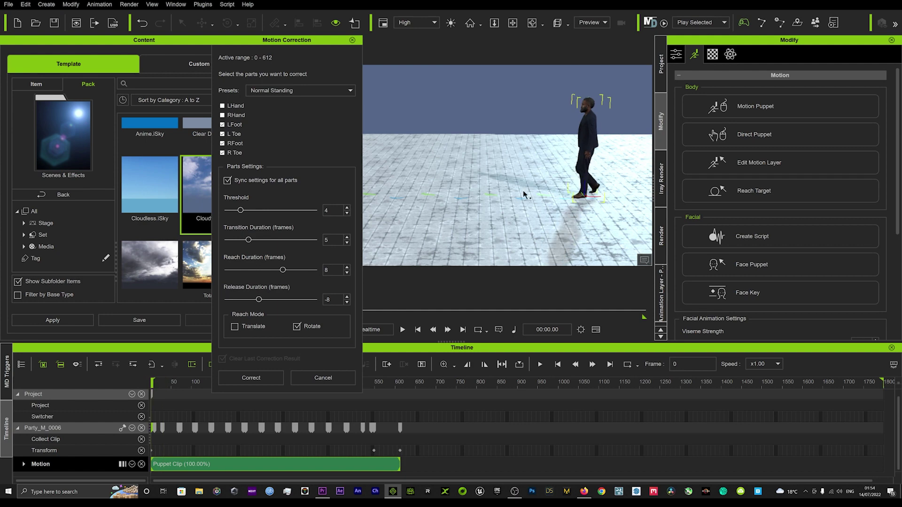
scroll(525, 194, "up", 3)
right_click_drag(525, 195, 548, 236)
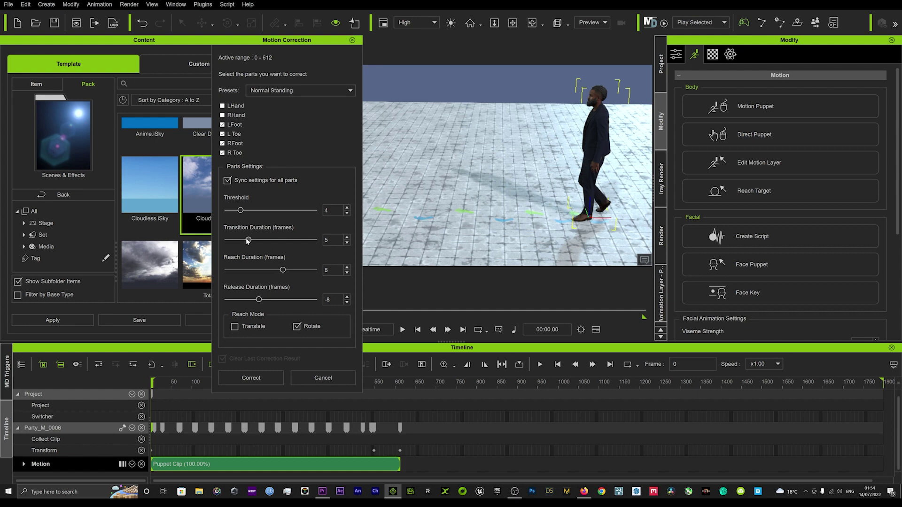
- Set transition to 12, reach to 5 and release to -5 frames
left_click_drag(247, 241, 280, 241)
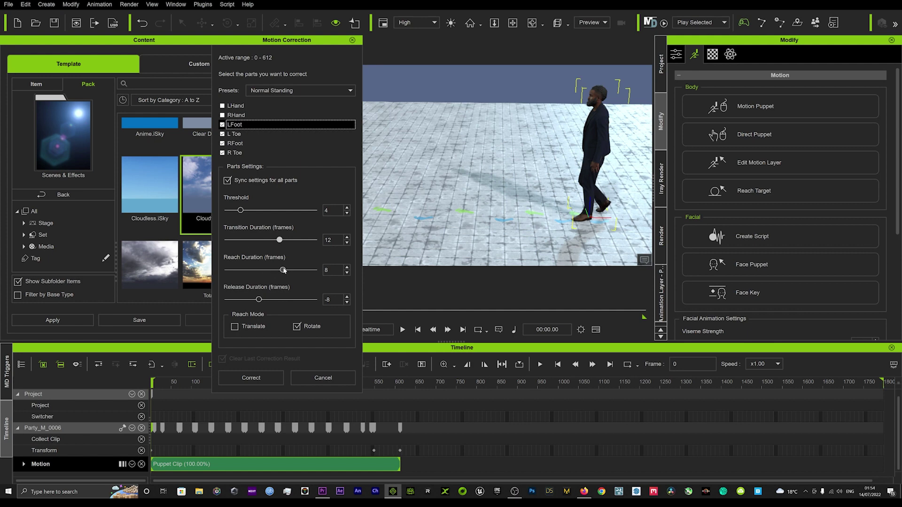
left_click_drag(283, 270, 278, 271)
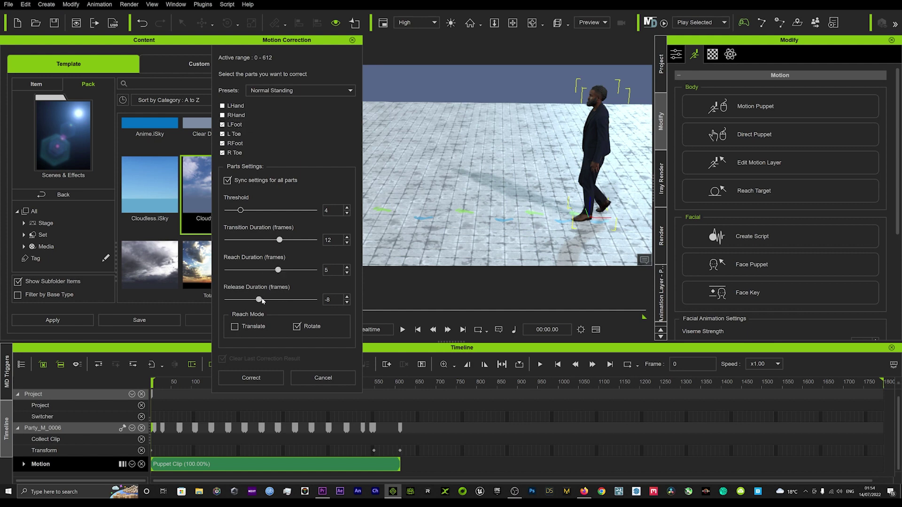
left_click_drag(259, 299, 263, 300)
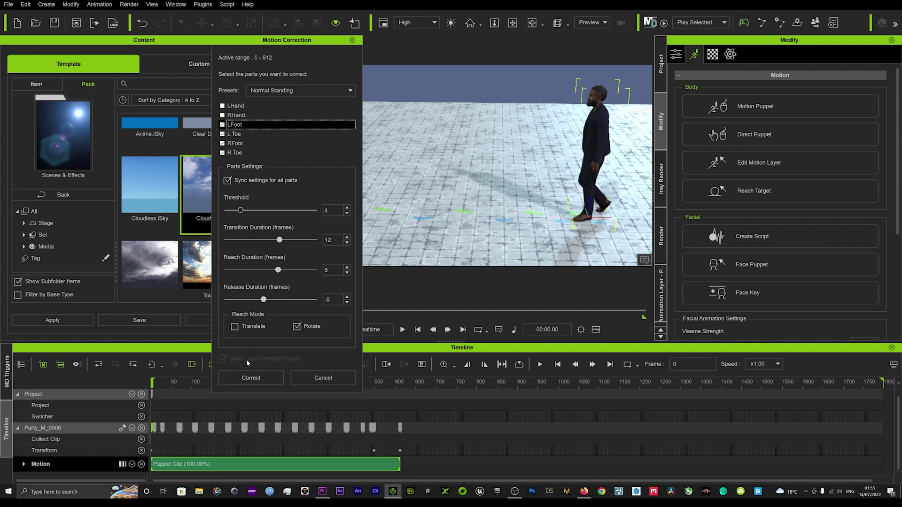
- Run the 12/5/-5 foot correction, accepting removal of the existing reach keys, and move the dialog left
left_click(259, 380)
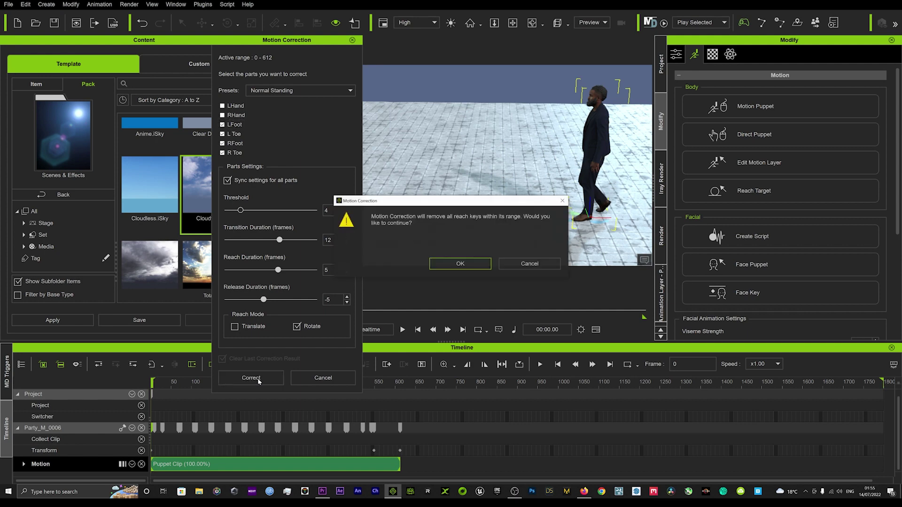
left_click(461, 265)
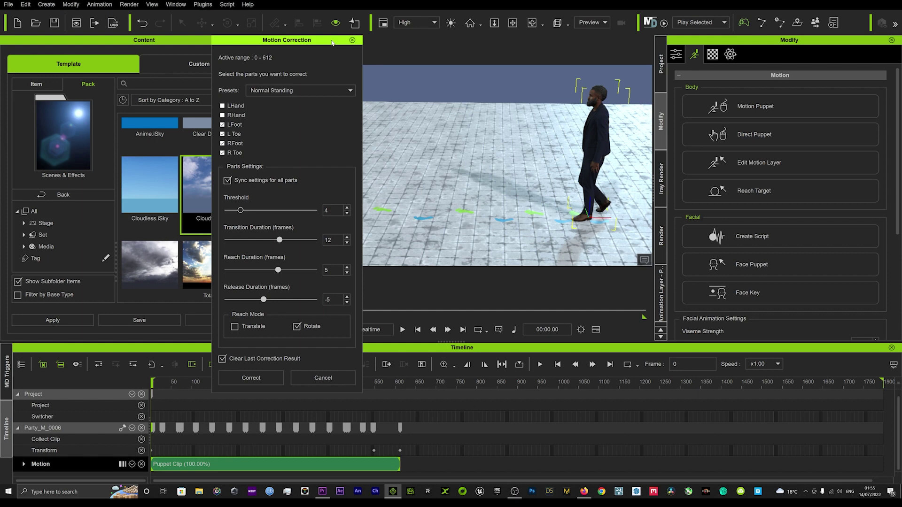
left_click_drag(331, 42, 227, 45)
left_click_drag(517, 119, 537, 132, "alt")
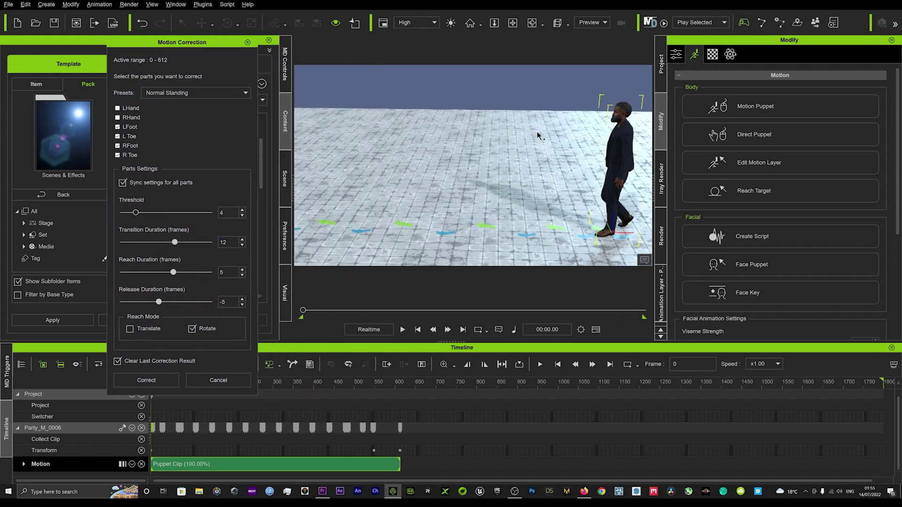
right_click_drag(537, 132, 544, 137, "alt")
left_click_drag(545, 137, 537, 119, "alt")
key("space")
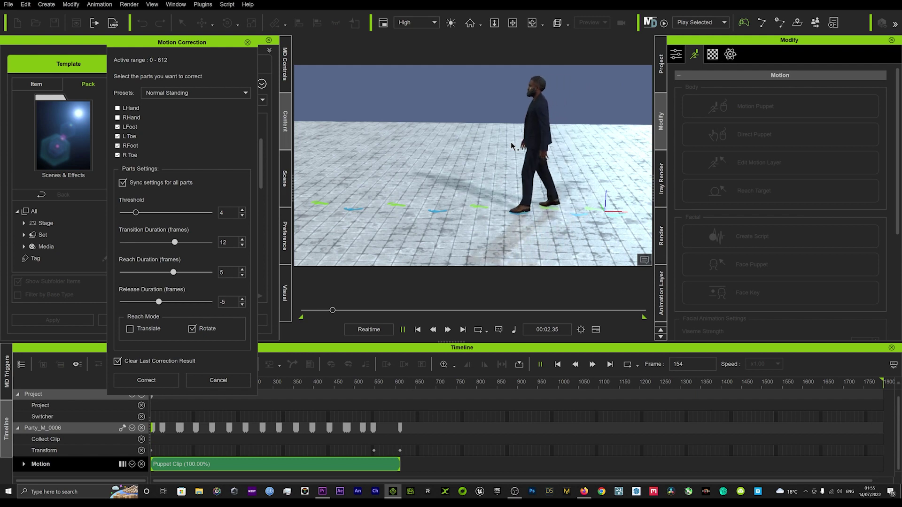
left_click_drag(486, 166, 550, 162, "alt")
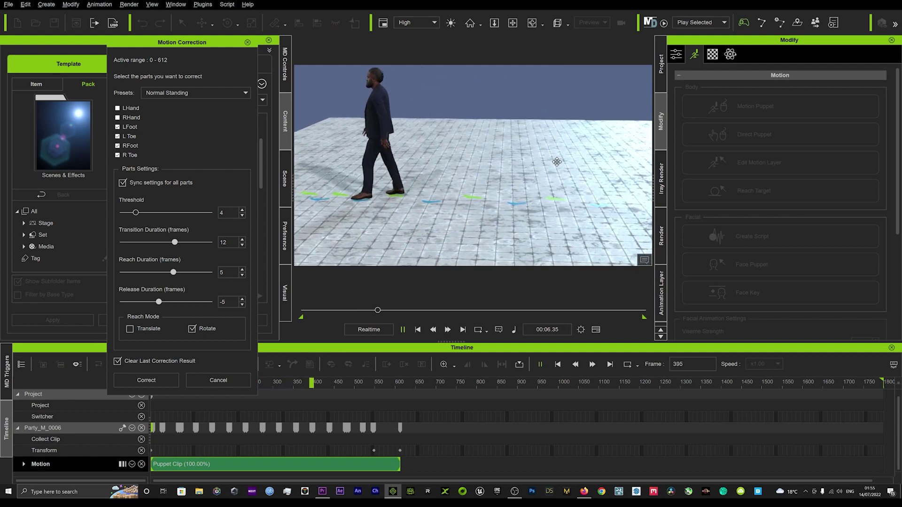
left_click_drag(496, 176, 535, 173, "alt")
key("space")
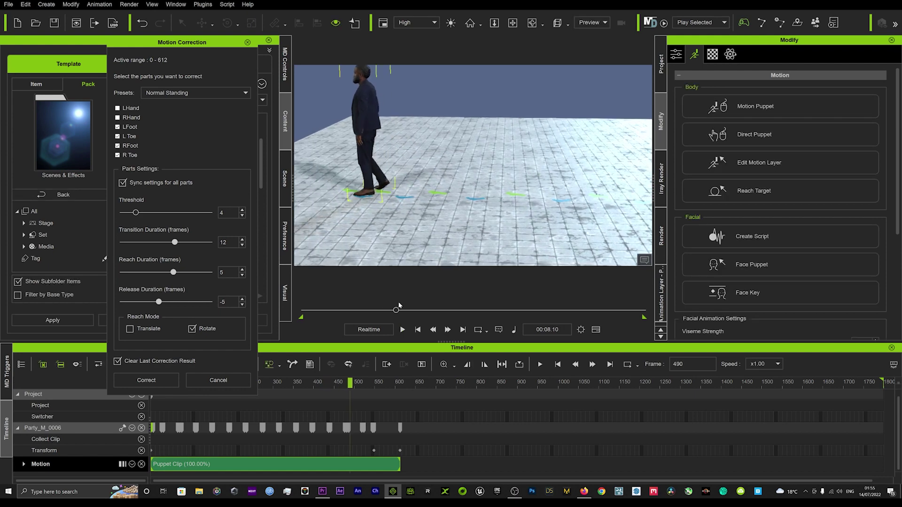
left_click_drag(397, 315, 302, 313)
left_click_drag(544, 196, 472, 172, "alt")
scroll(472, 172, "down", 2)
right_click_drag(472, 172, 479, 242)
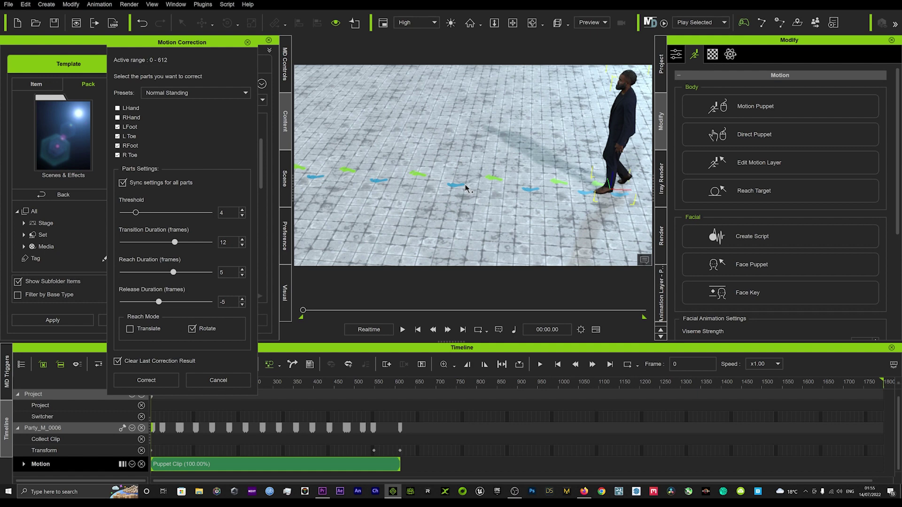
middle_click_drag(467, 188, 491, 203)
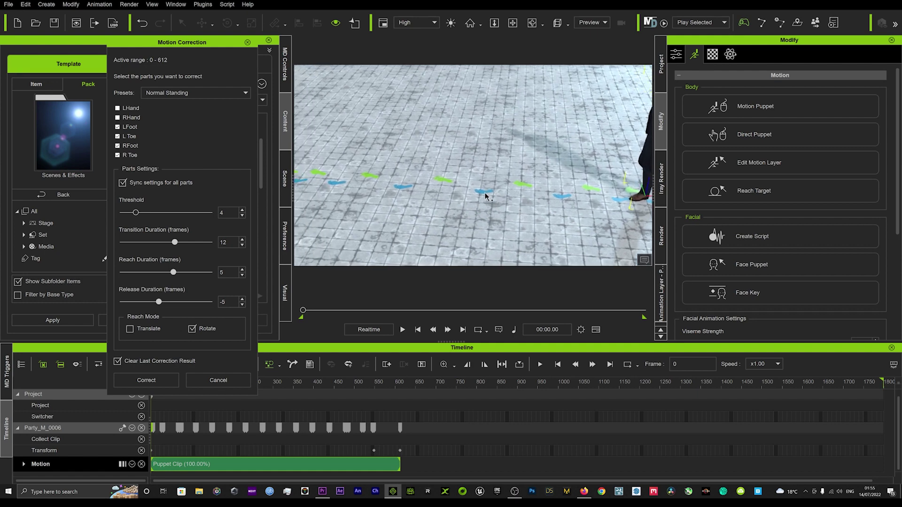
mouse_move(503, 207)
right_mouse_down()
mouse_move(498, 216)
mouse_move(514, 214)
mouse_move(511, 207)
right_mouse_up()
middle_click_drag(512, 210, 517, 214)
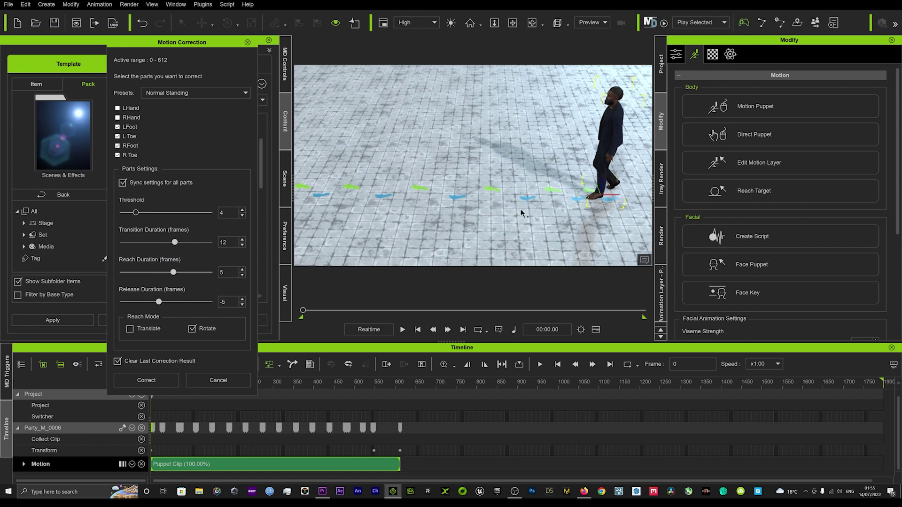
key("space")
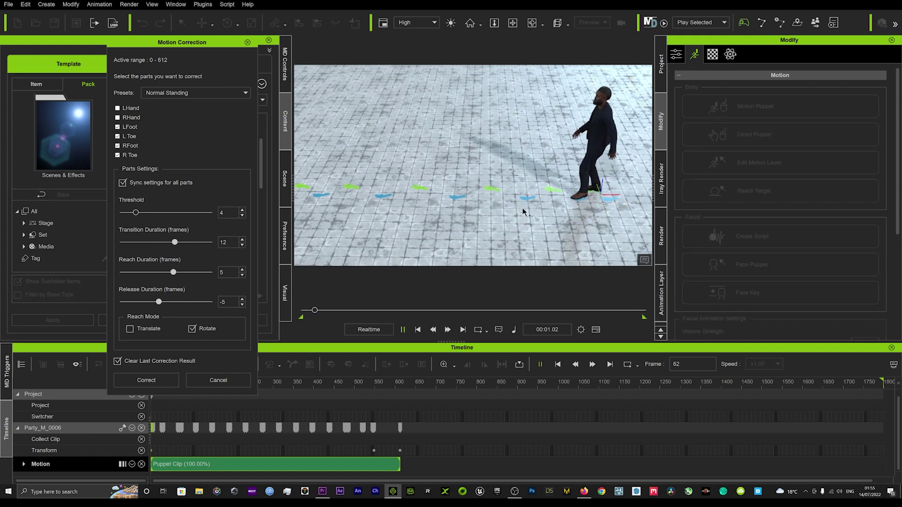
right_click_drag(523, 210, 503, 127)
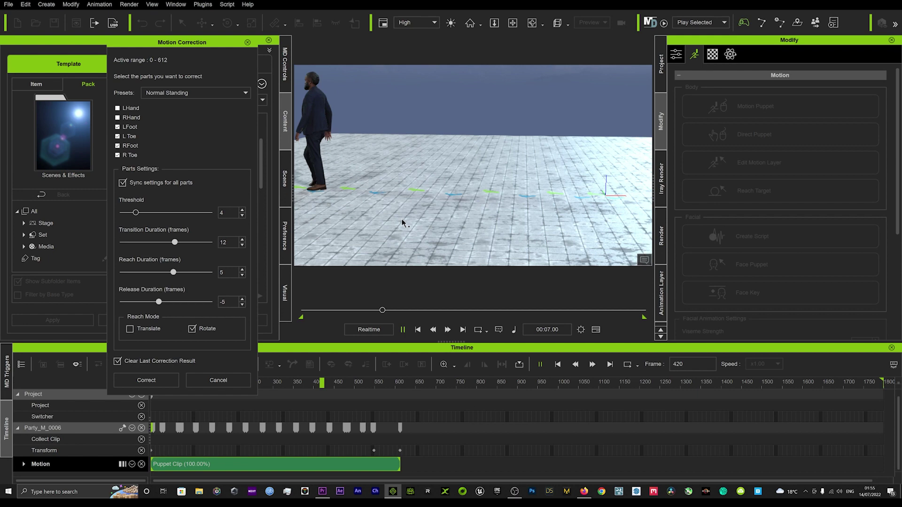
key("space")
left_click_drag(382, 310, 257, 308)
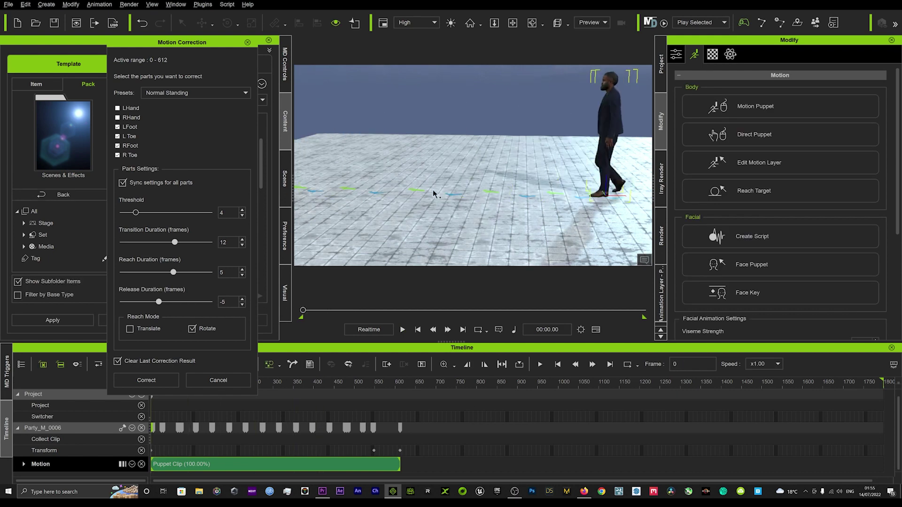
right_click_drag(432, 194, 601, 187)
right_click_drag(550, 220, 625, 183)
key("space")
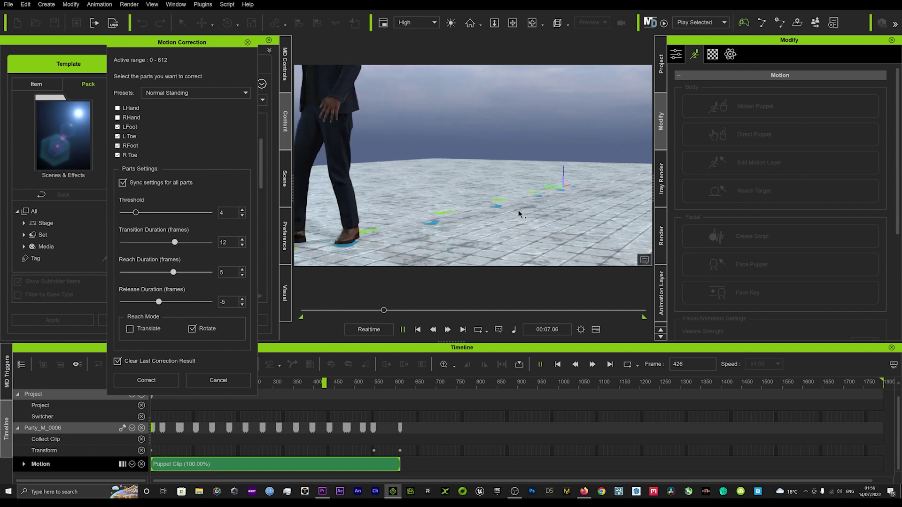
key("space")
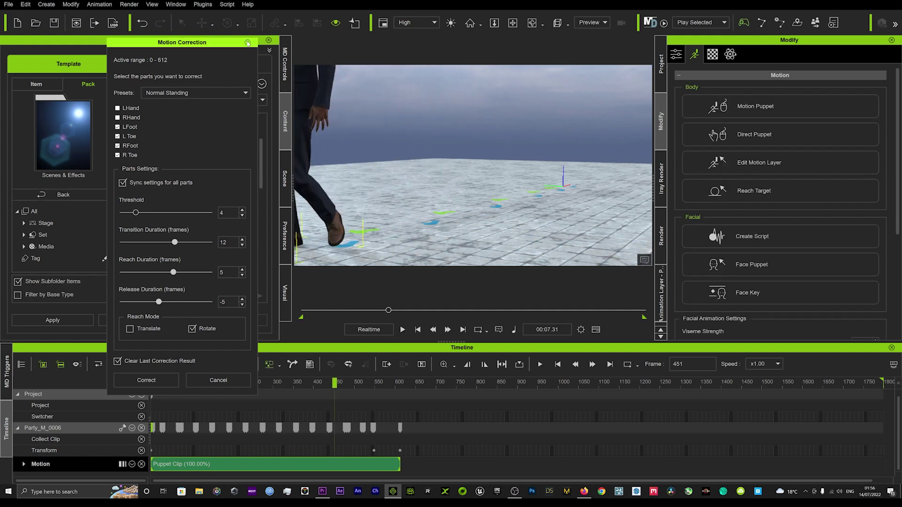
- Close the correction settings and frame the floor to inspect the new footprints along the walk
left_click(247, 43)
right_click_drag(506, 197, 381, 281, "alt")
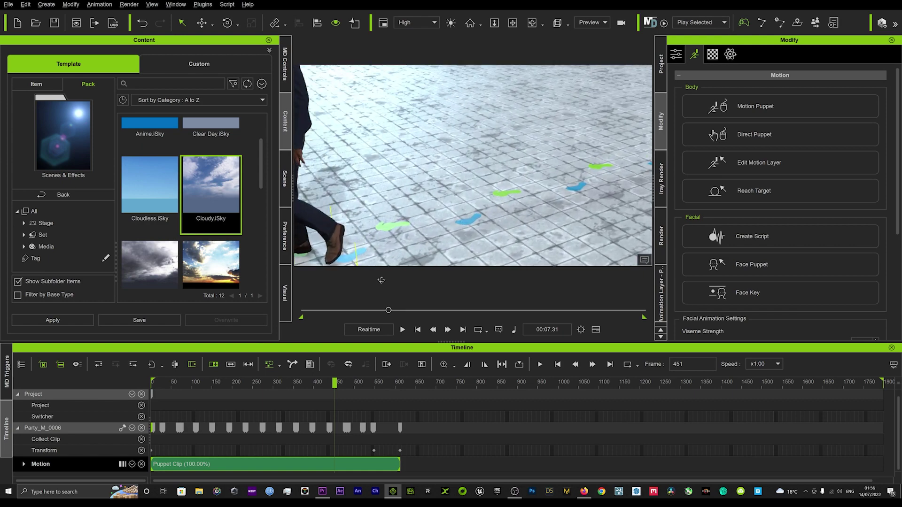
scroll(474, 209, "down", 5)
right_click_drag(481, 210, 437, 227, "alt")
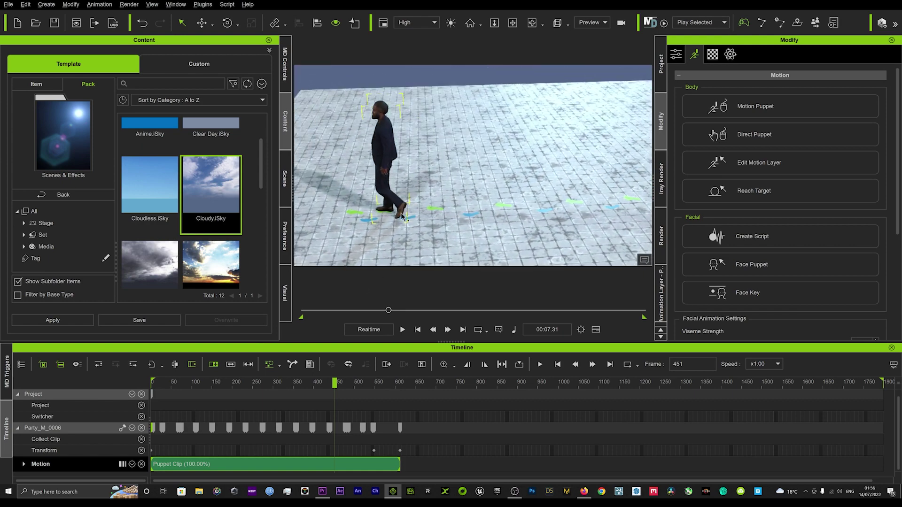
scroll(433, 248, "up", 3)
left_click_drag(440, 236, 441, 207, "alt")
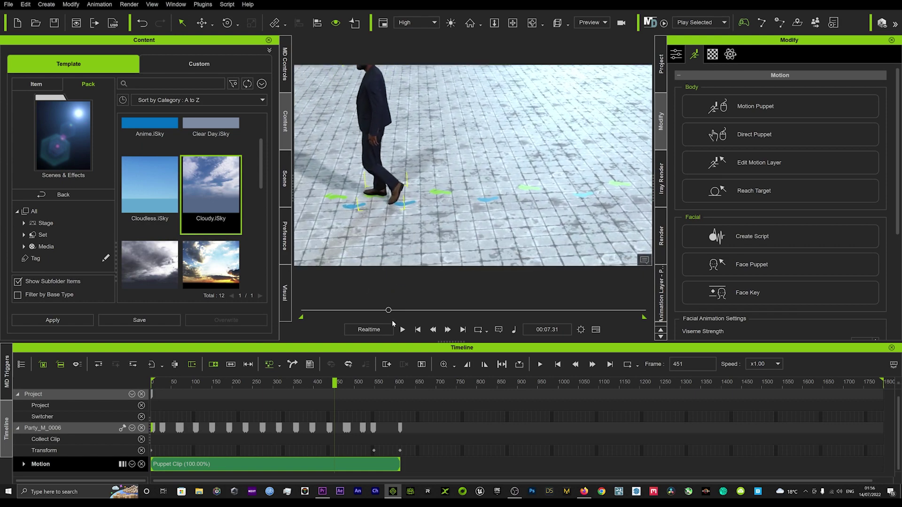
left_click_drag(389, 310, 351, 303)
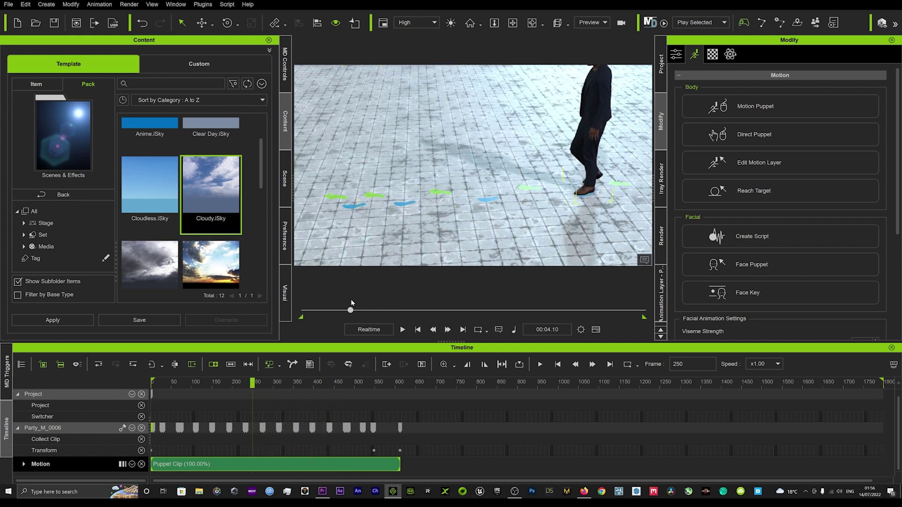
- Expand the first Motion Correction group down to its individual L_Foot footprints
left_click(287, 195)
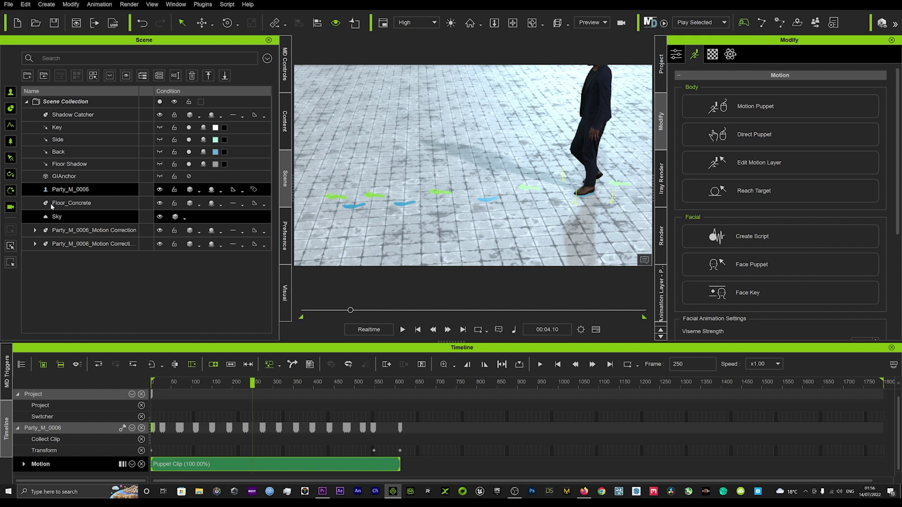
left_click(75, 248)
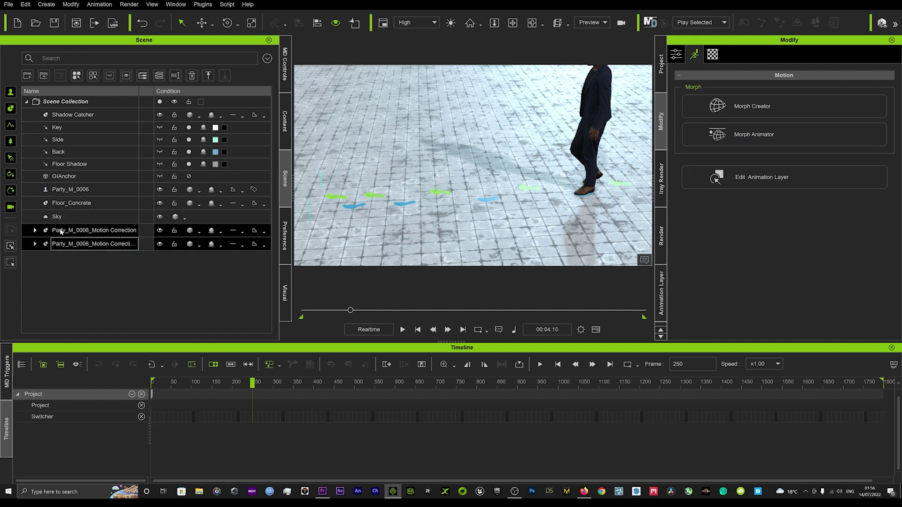
left_click(50, 234)
left_click(36, 231)
left_click(69, 245)
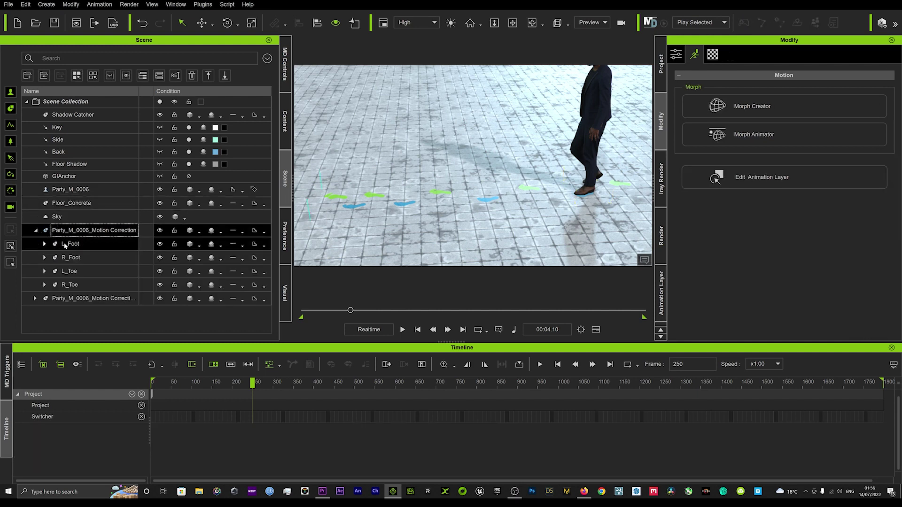
left_click(44, 244)
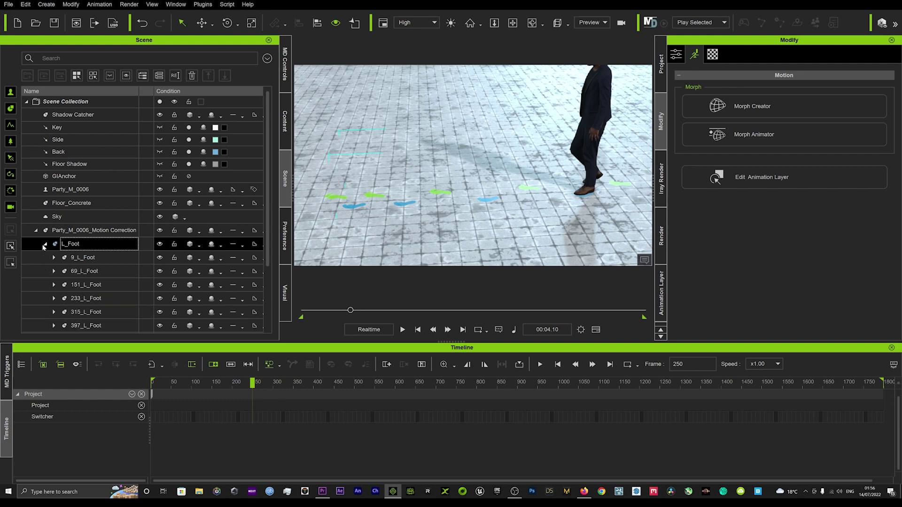
- Step through footprints 69_L_Foot and 151_L_Foot, then select the final 479_L_Foot
left_click(81, 258)
left_click(82, 271)
left_click(83, 285)
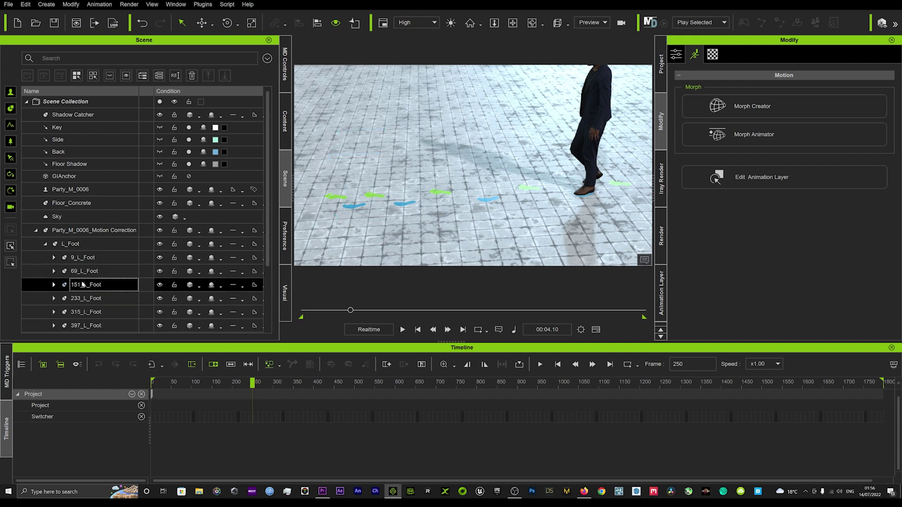
left_click(355, 208)
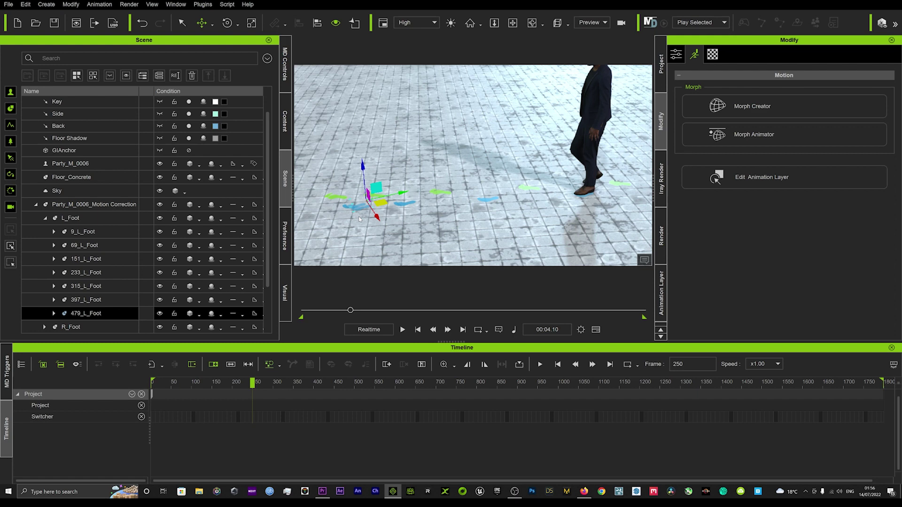
- Zoom in and delete the extra 479_L_Foot and 479_L_Toe footprints
scroll(359, 220, "up", 6)
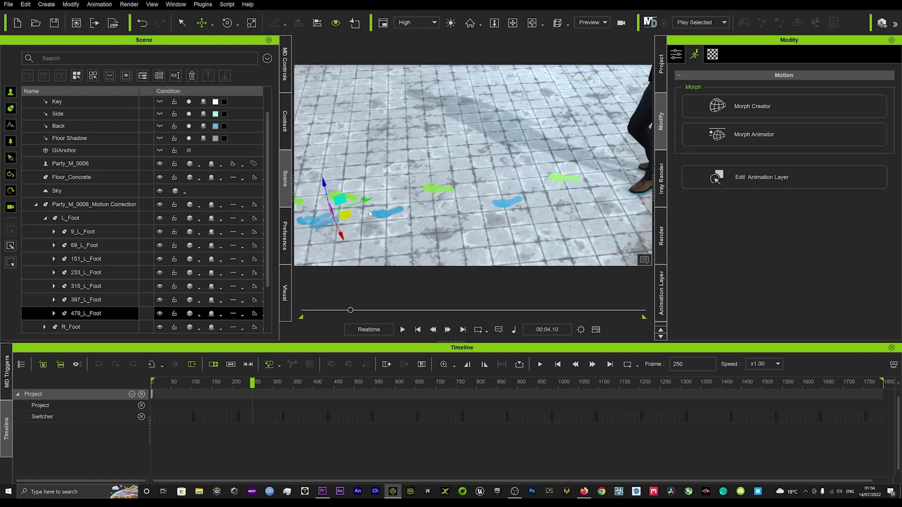
scroll(369, 214, "up", 2)
middle_click_drag(370, 214, 417, 197)
scroll(417, 197, "up", 1)
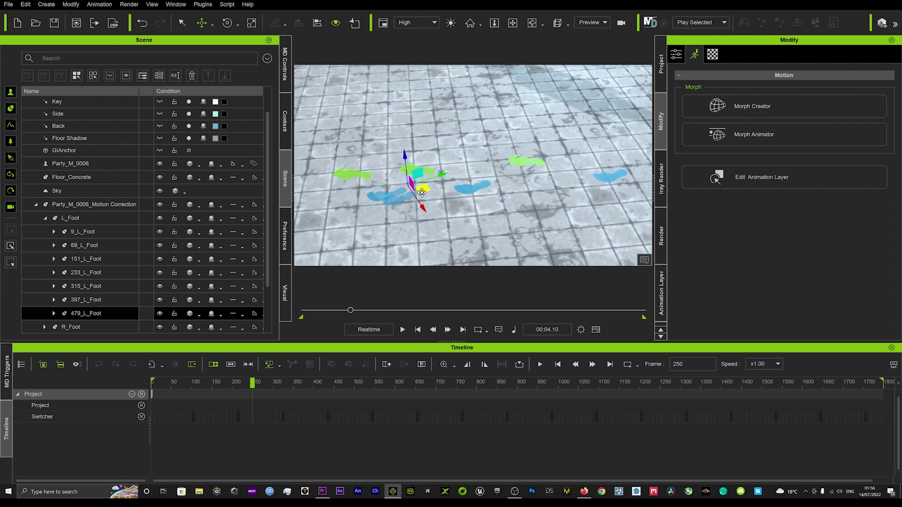
left_click_drag(422, 192, 429, 206)
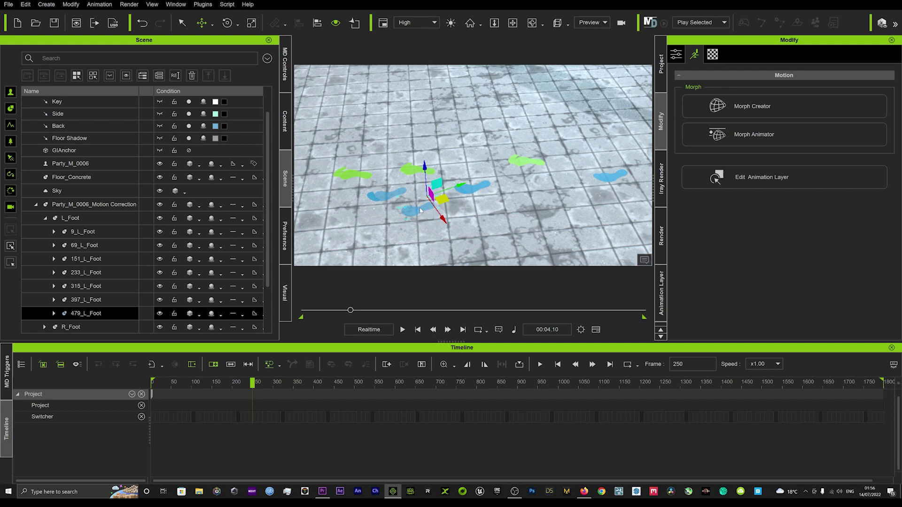
key("Delete")
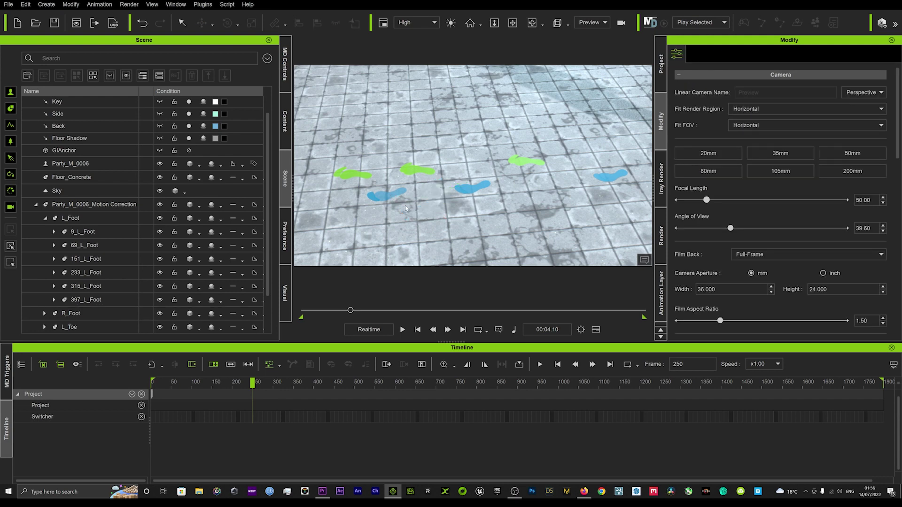
left_click(373, 199)
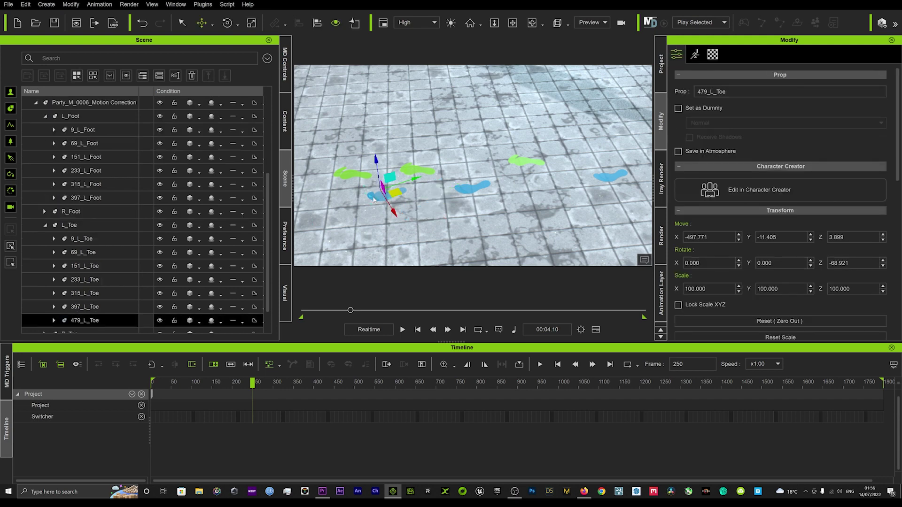
left_click_drag(403, 199, 428, 213)
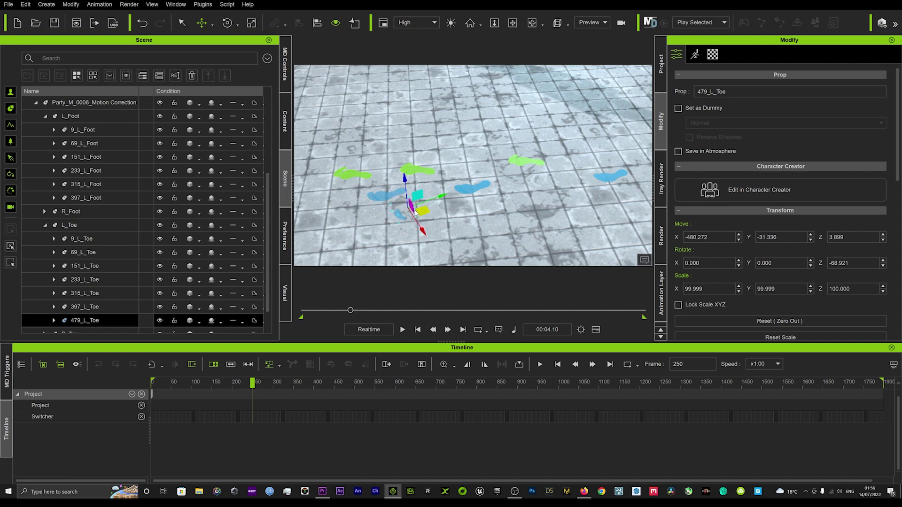
key("Delete")
- Shift the 476_L_Foot footprint to the right, select 476_L_Toe and play the walk
left_click(388, 196)
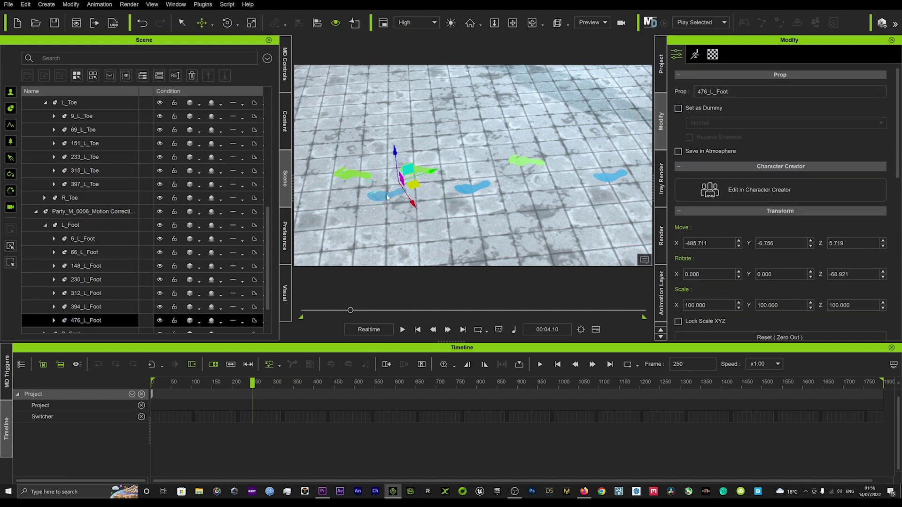
left_click_drag(414, 186, 426, 188)
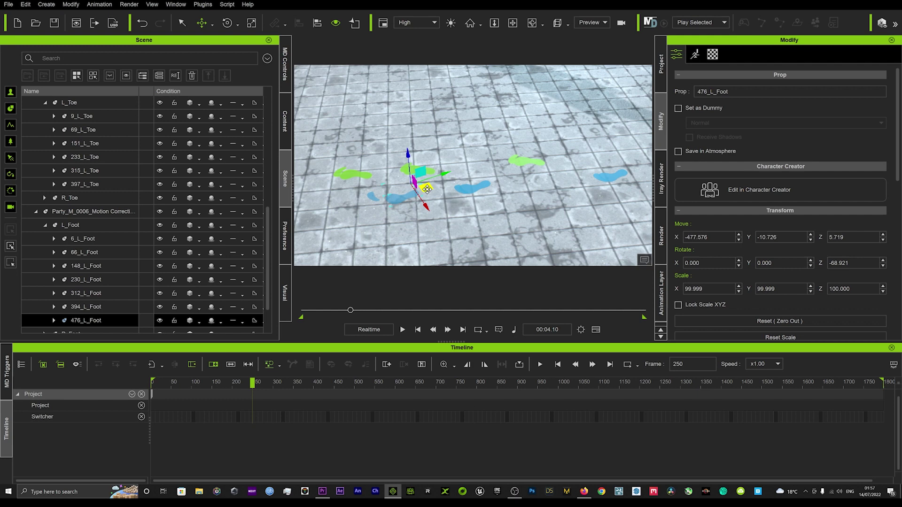
left_click(372, 200)
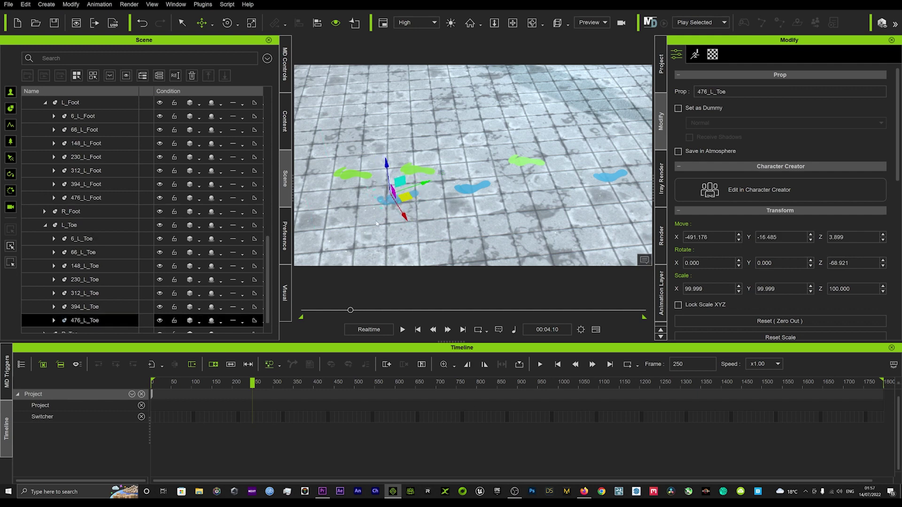
key("space")
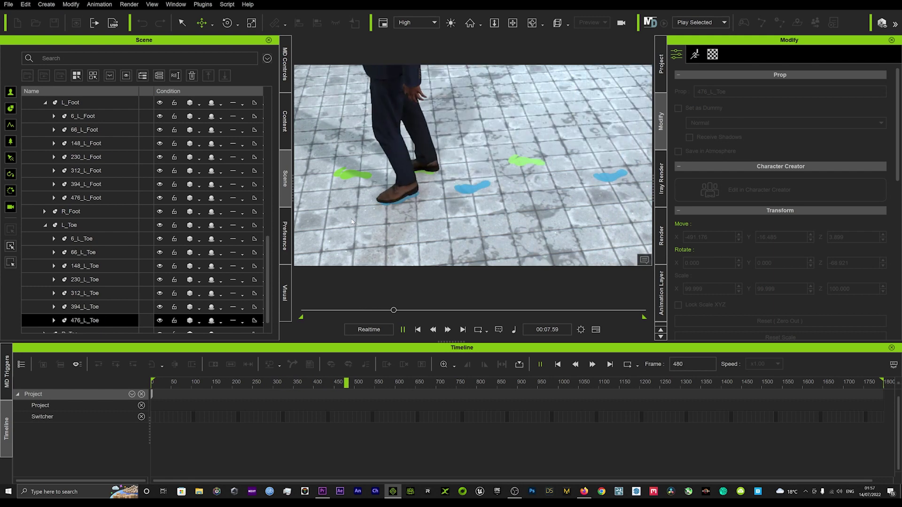
- Stop at frame 382 and shift the 476_L_Toe and 476_L_Foot footprints left
key("space")
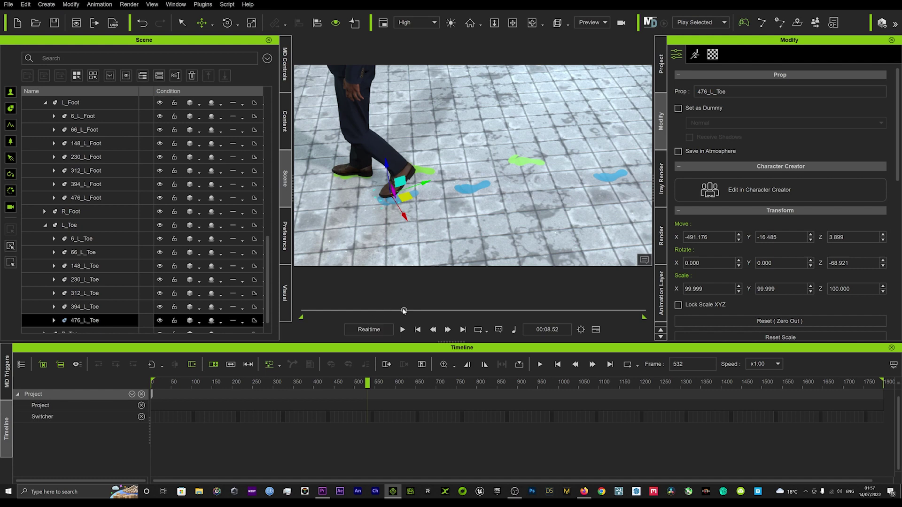
left_click_drag(404, 311, 384, 310)
key("space")
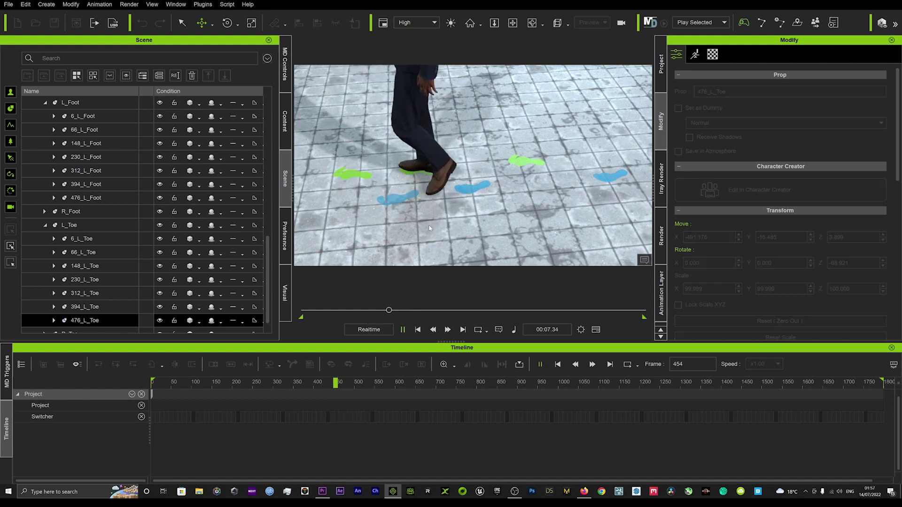
key("space")
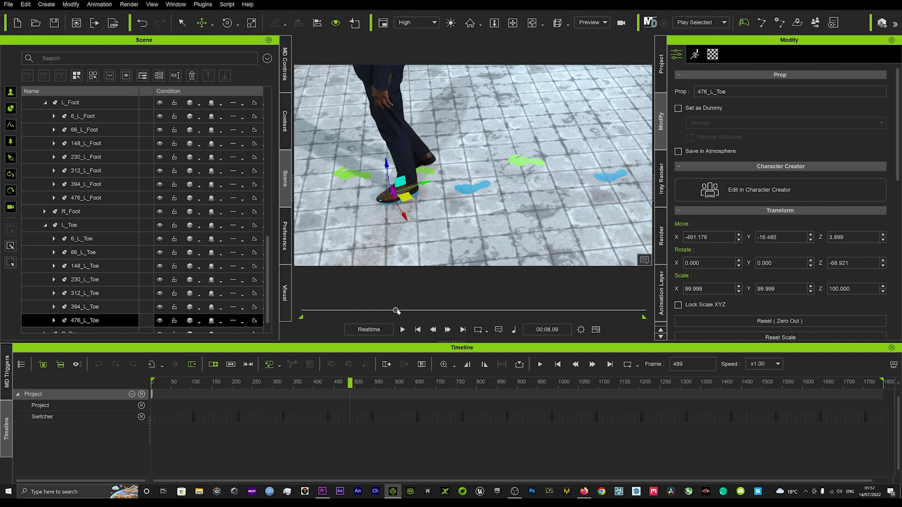
left_click_drag(397, 310, 375, 310)
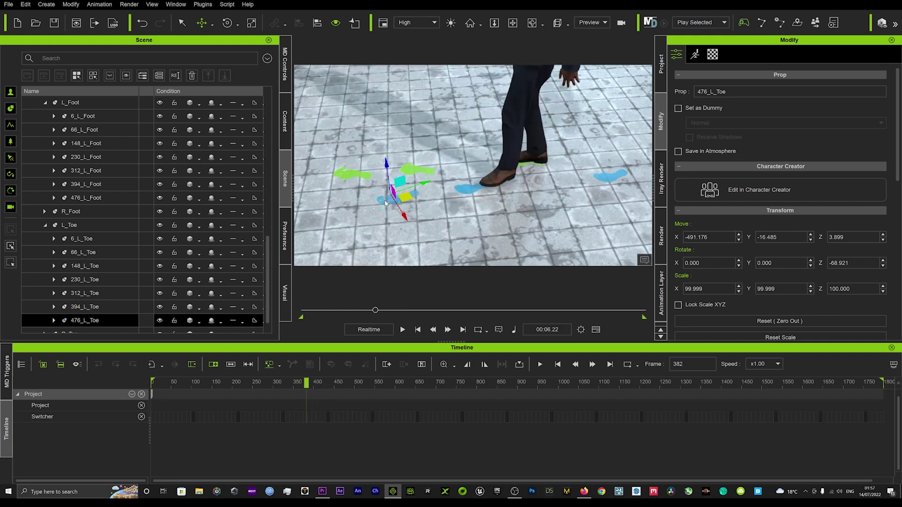
left_click_drag(401, 198, 384, 200)
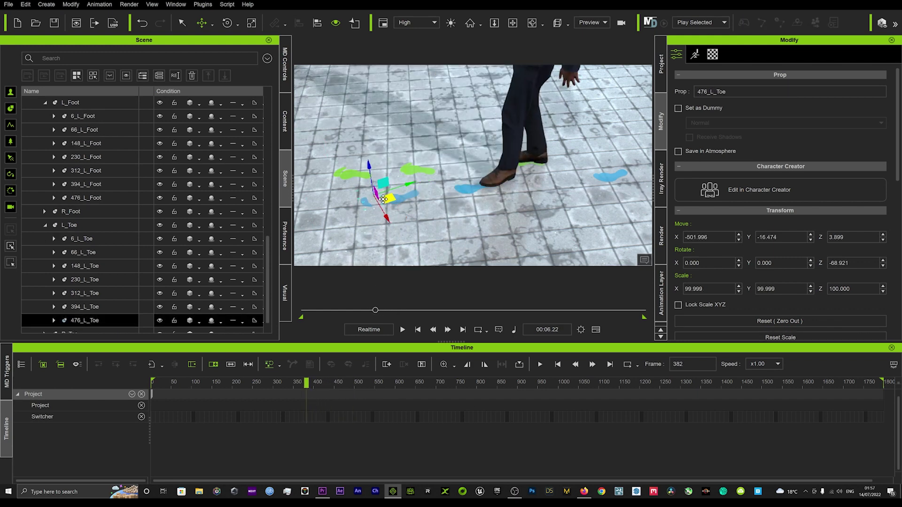
left_click(414, 198)
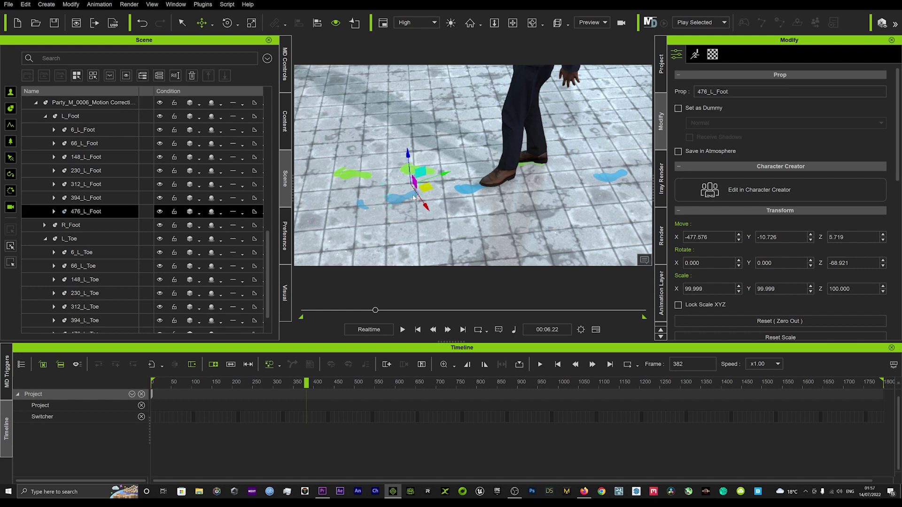
left_click_drag(426, 188, 408, 192)
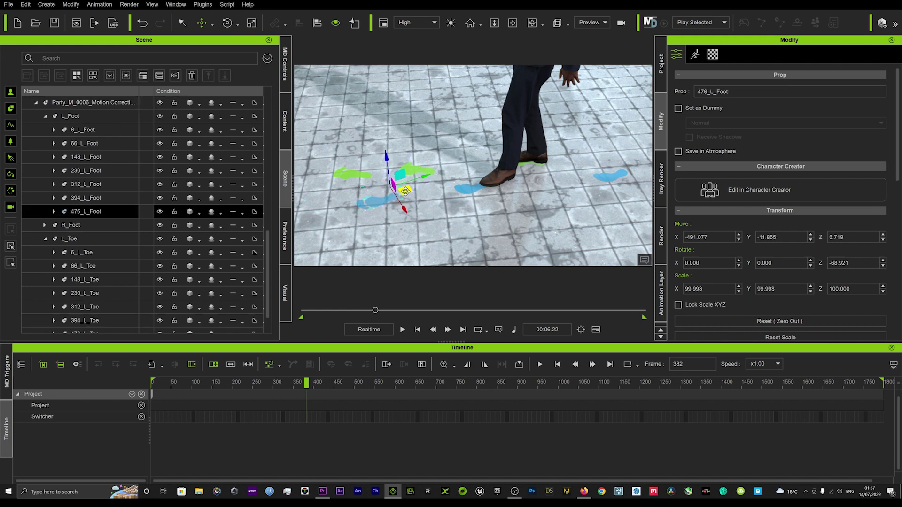
- Replay the walk from around frame 312 to frame 526, panning across the floor to review
left_click_drag(376, 311, 361, 311)
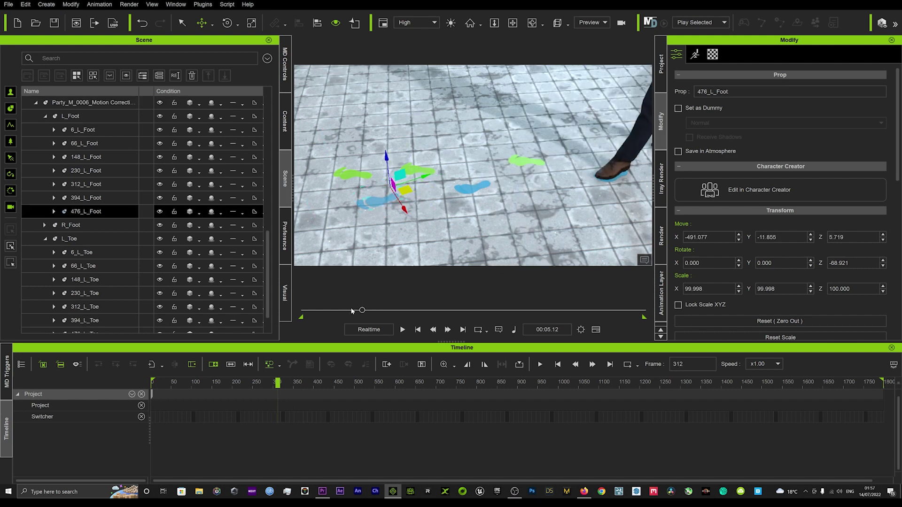
key("space")
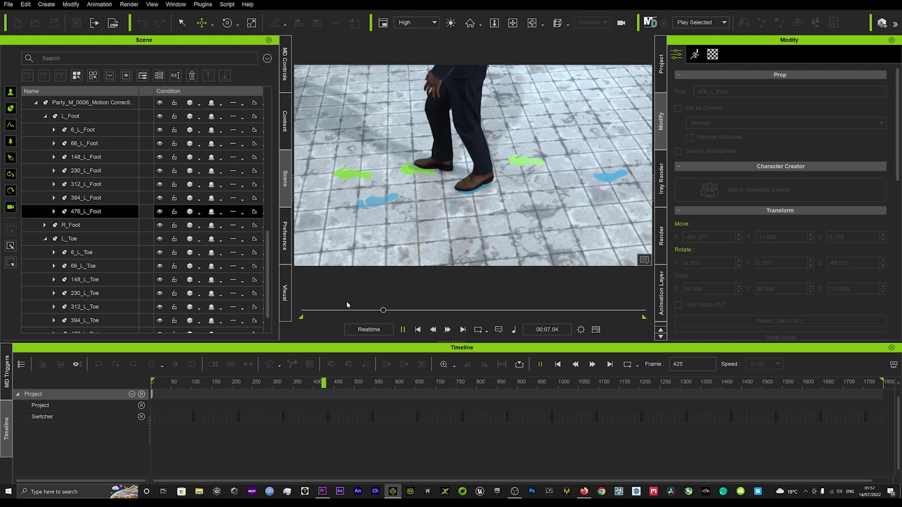
key("space")
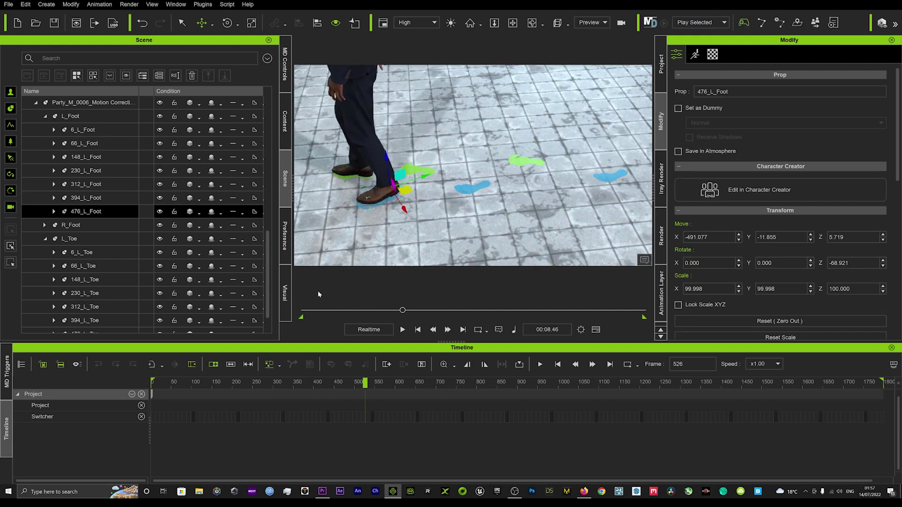
middle_click_drag(342, 199, 433, 177)
mouse_move(423, 185)
left_mouse_down("alt")
mouse_move(591, 150)
mouse_move(427, 179)
left_mouse_up("alt")
middle_click_drag(459, 182, 378, 263)
- Replay from frame 137 to 333, then step back to frame 295
left_click_drag(402, 310, 328, 310)
mouse_move(531, 195)
middle_mouse_down()
mouse_move(508, 197)
mouse_move(529, 202)
middle_mouse_up()
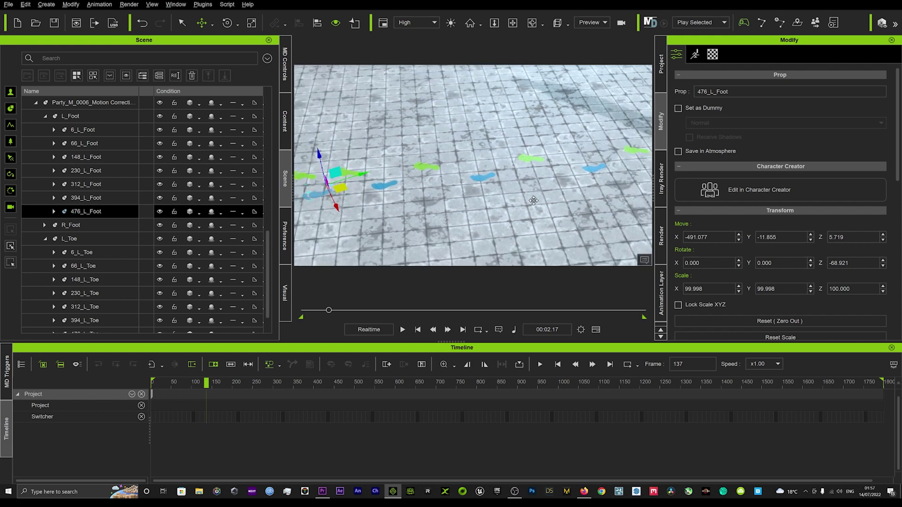
key("space")
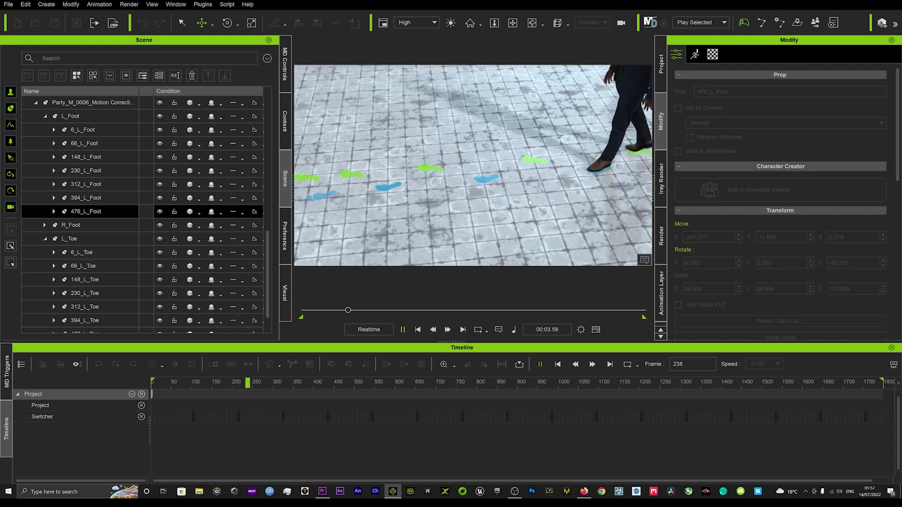
key("space")
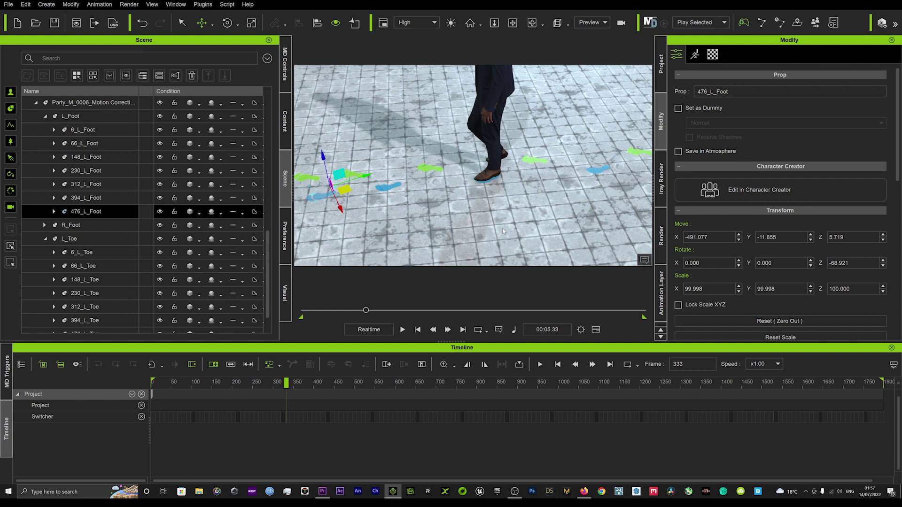
left_click_drag(366, 311, 362, 312)
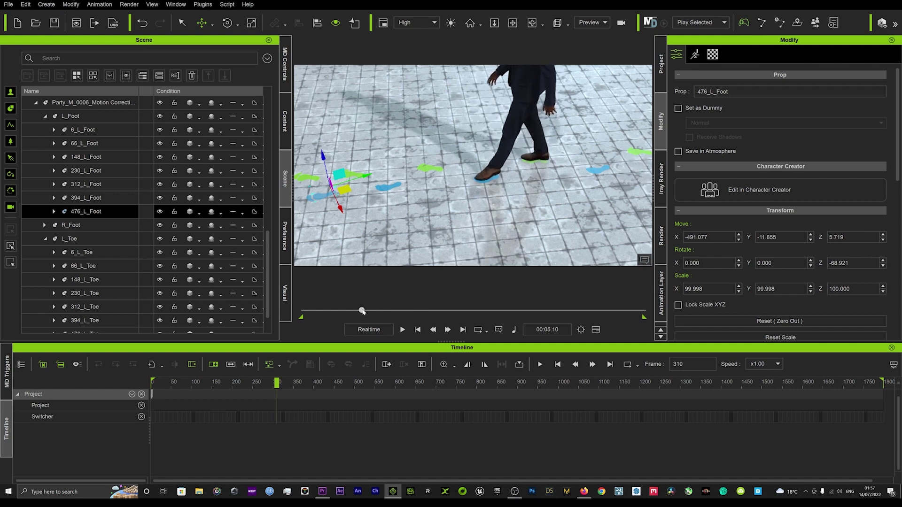
left_click_drag(363, 311, 360, 311)
scroll(489, 186, "up", 3)
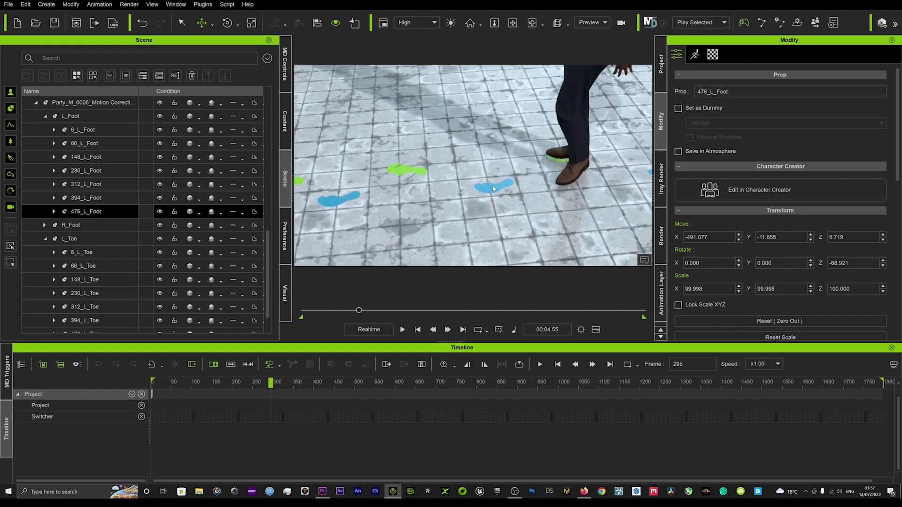
- Delete the stray 315_L_Foot and 315_L_Toe footprints
left_click(502, 188)
left_click(509, 185)
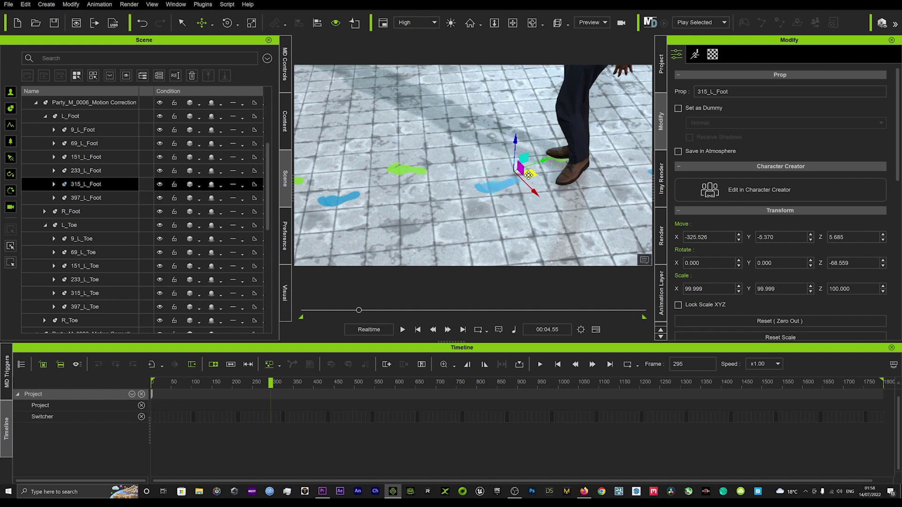
key("Delete")
left_click(499, 190)
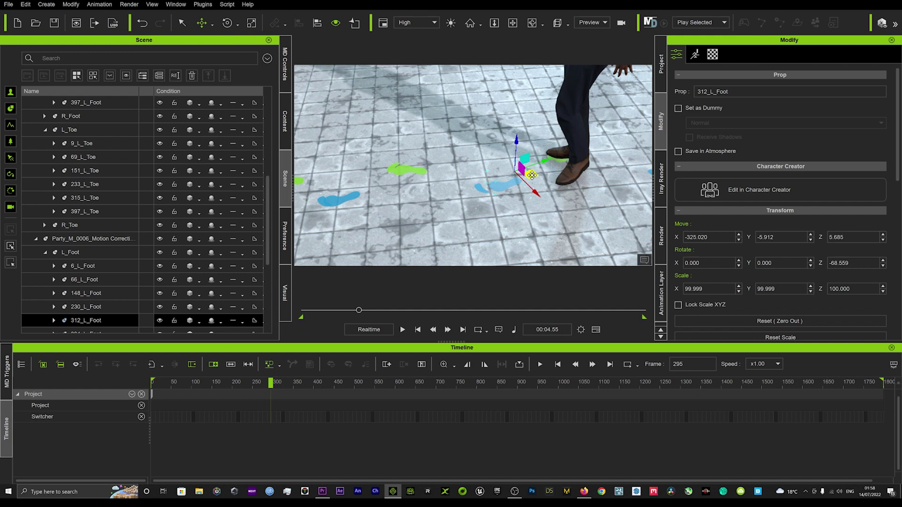
left_click(484, 191)
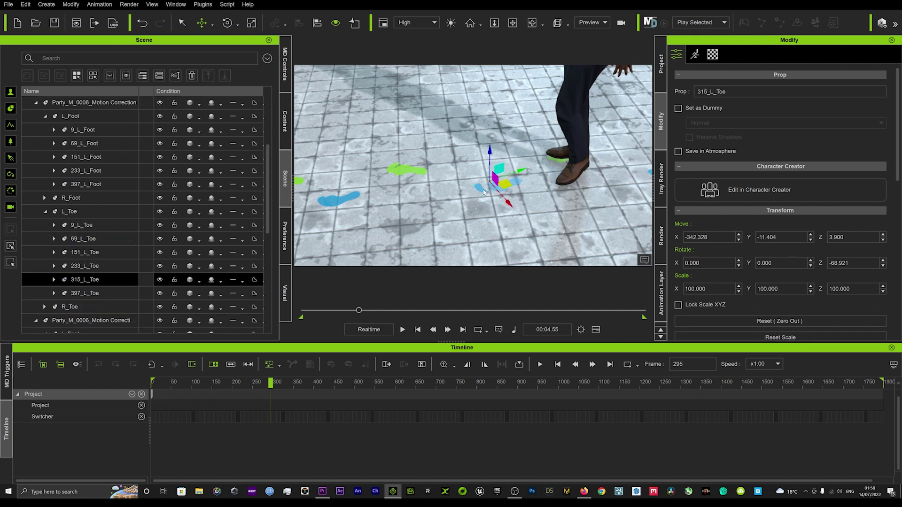
key("Delete")
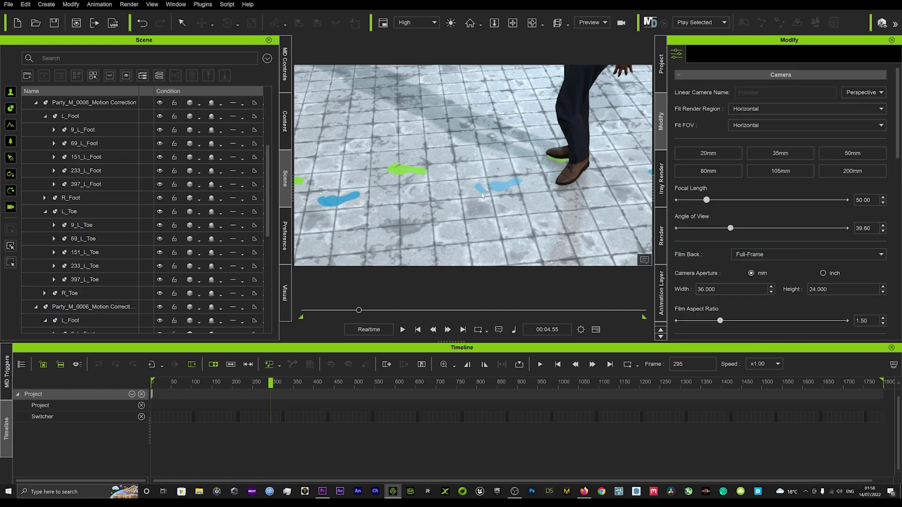
left_click(482, 190)
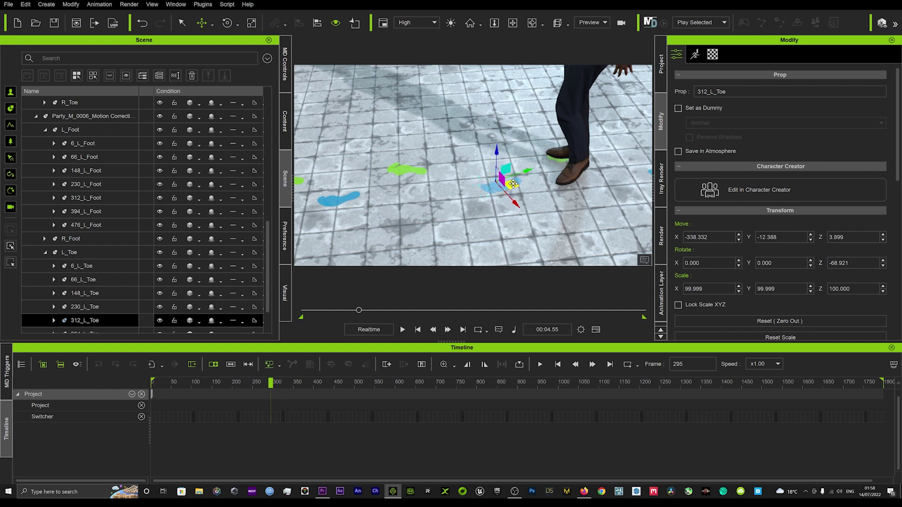
left_click(518, 183)
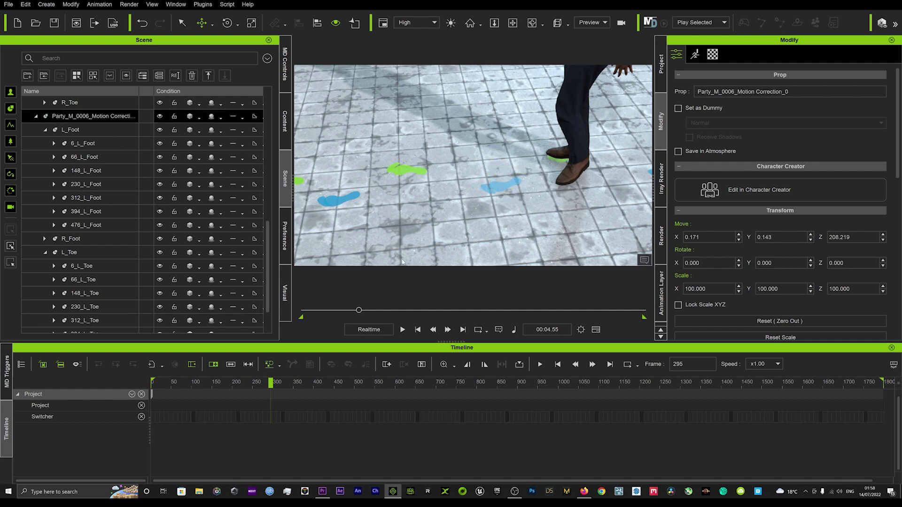
- Slide the 312_L_Foot footprint forward along the floor, then rewind and replay the walk
left_click_drag(358, 312, 352, 312)
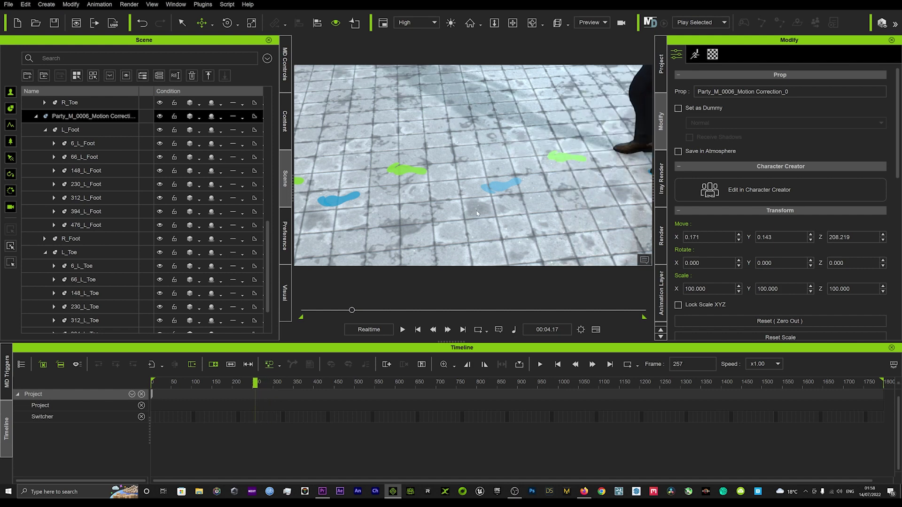
scroll(474, 225, "down", 1)
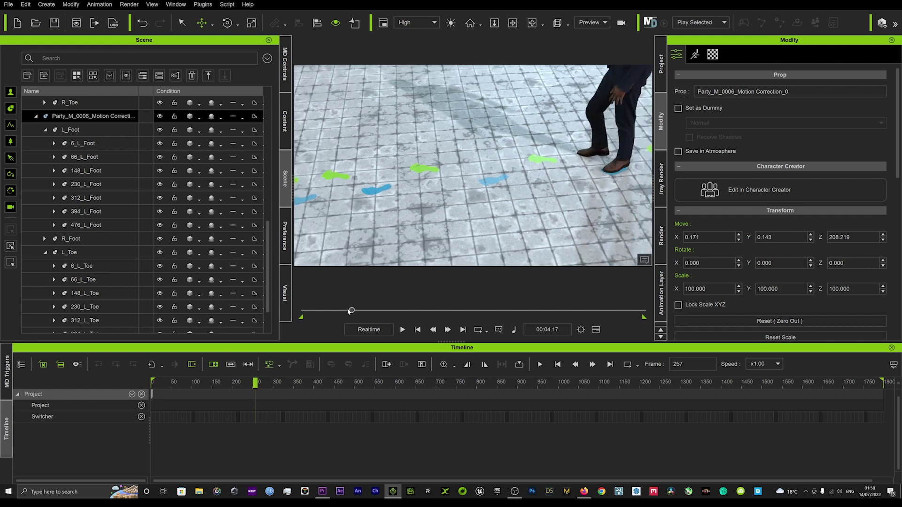
left_click_drag(350, 311, 358, 310)
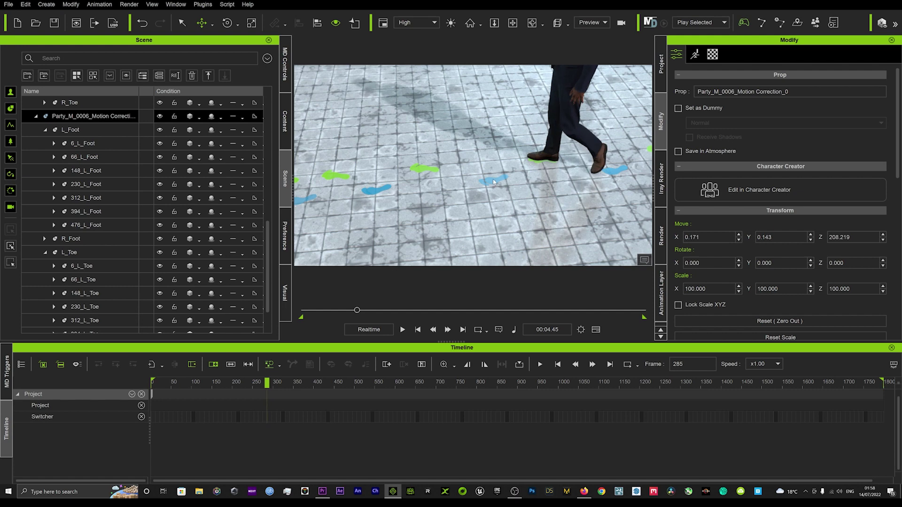
scroll(493, 182, "up", 3)
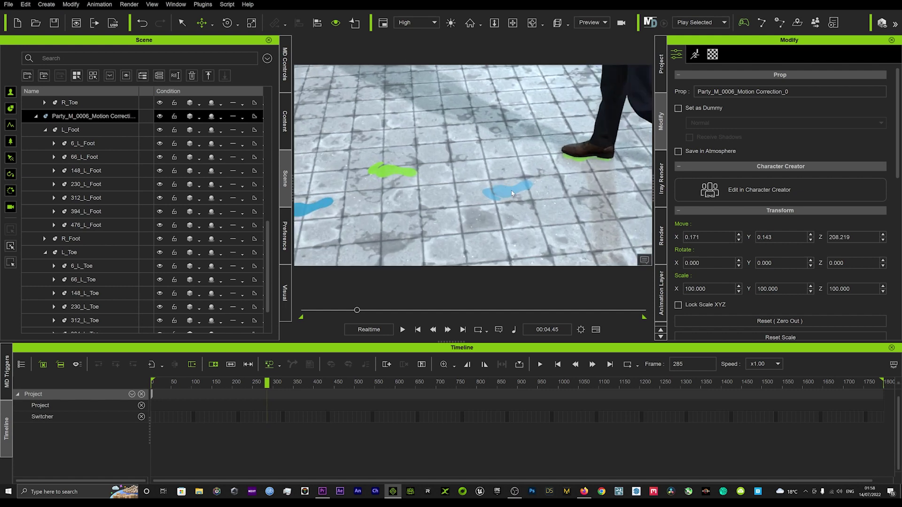
left_click(512, 194)
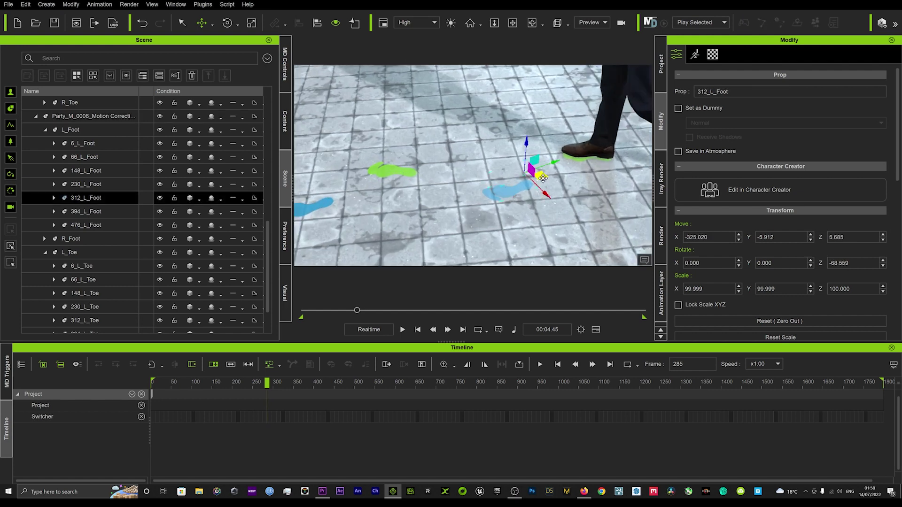
left_click_drag(543, 177, 563, 177)
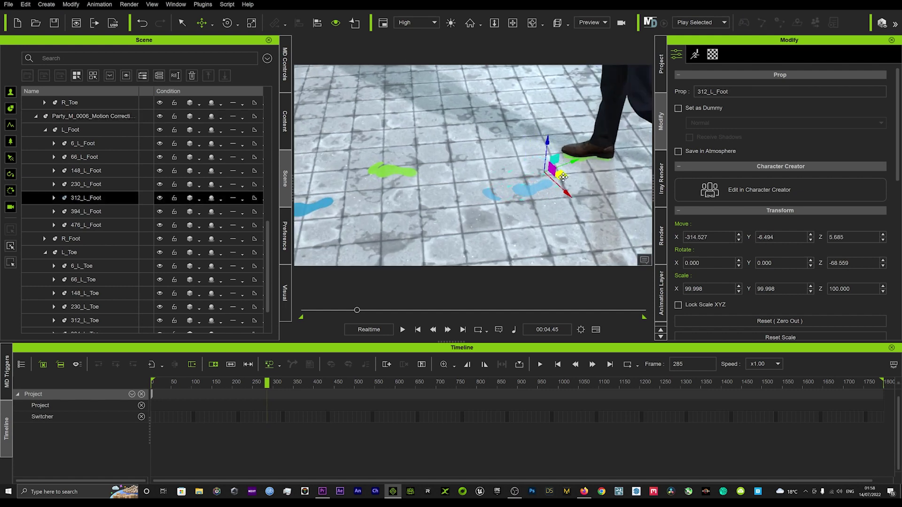
left_click(489, 196)
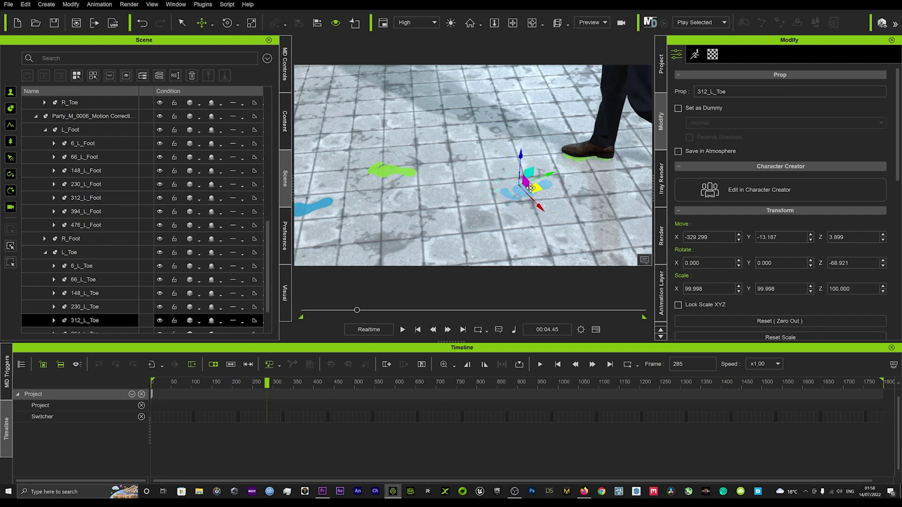
scroll(492, 201, "down", 5)
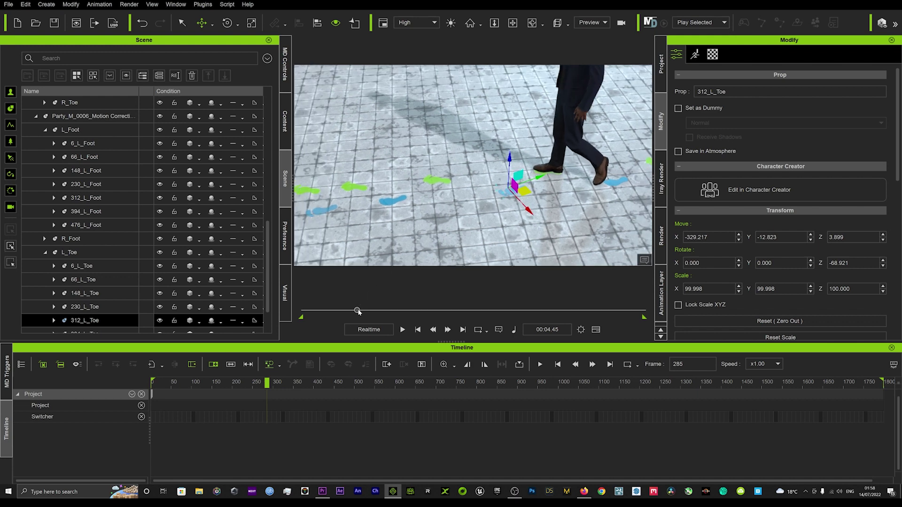
left_click_drag(357, 310, 344, 310)
key("space")
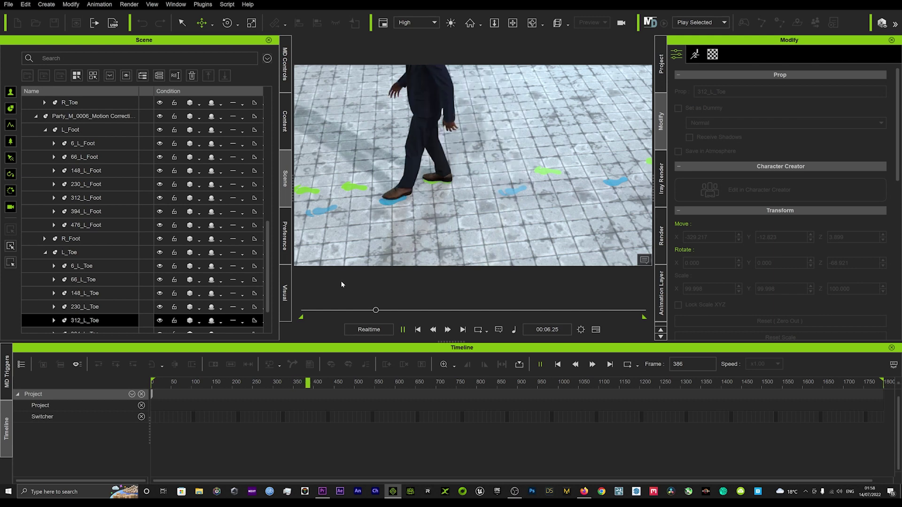
- Stop playback at frame 317 and zoom the view in on the left foot over 312_L_Toe
key("space")
left_click_drag(383, 310, 363, 310)
key("space")
scroll(482, 178, "down", 3)
mouse_move(483, 179)
middle_mouse_down()
mouse_move(486, 194)
mouse_move(458, 134)
mouse_move(589, 126)
mouse_move(459, 125)
mouse_move(516, 151)
mouse_move(491, 176)
middle_mouse_up()
right_click_drag(522, 178, 511, 217)
middle_click_drag(501, 181, 504, 192)
right_click_drag(504, 192, 498, 195)
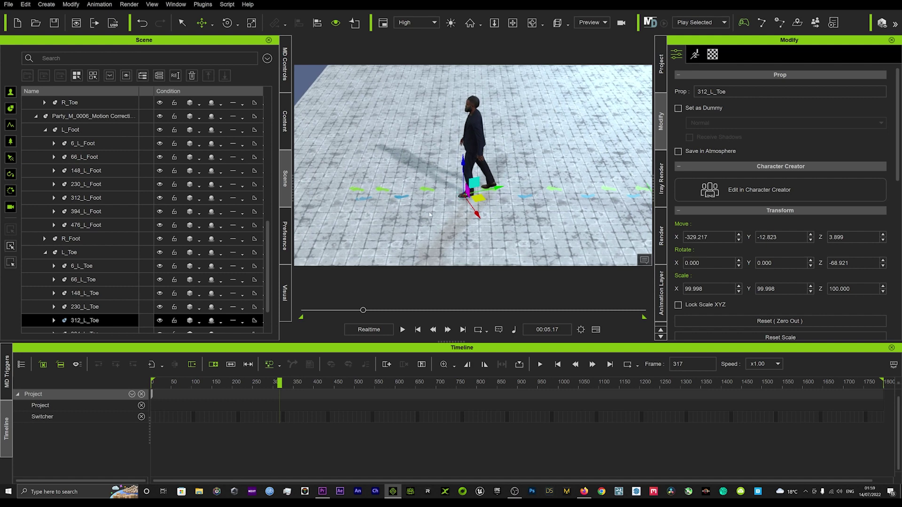
scroll(496, 158, "up", 10)
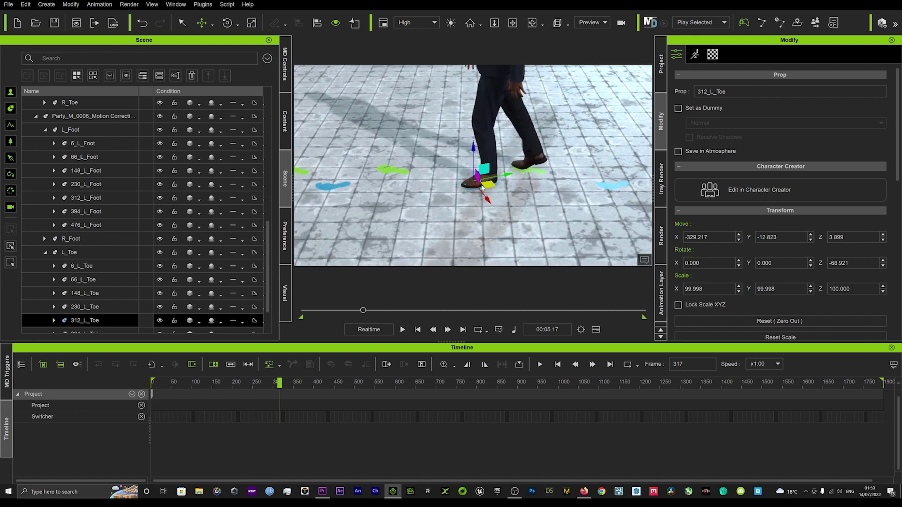
- Add a Reach track to Party_M_0006's timeline and expand it to Reach L Foot and Reach L Toe
left_click(501, 84)
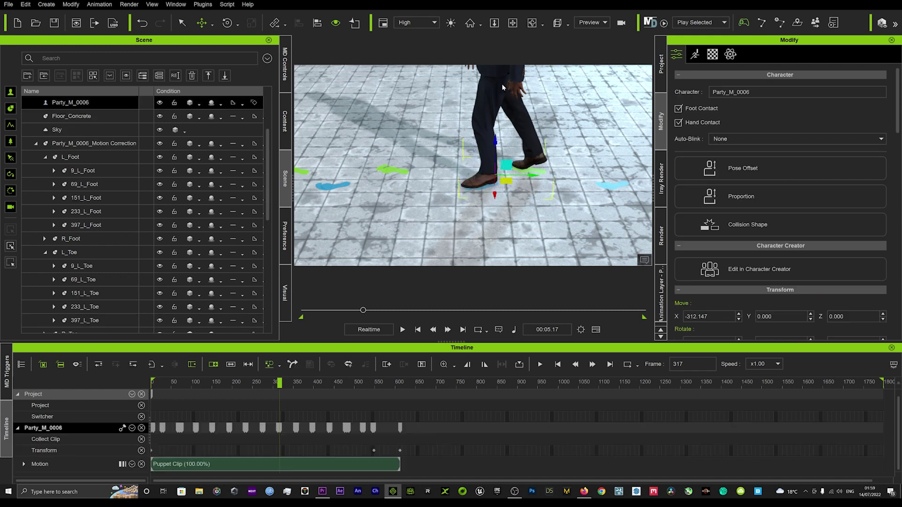
left_click(131, 428)
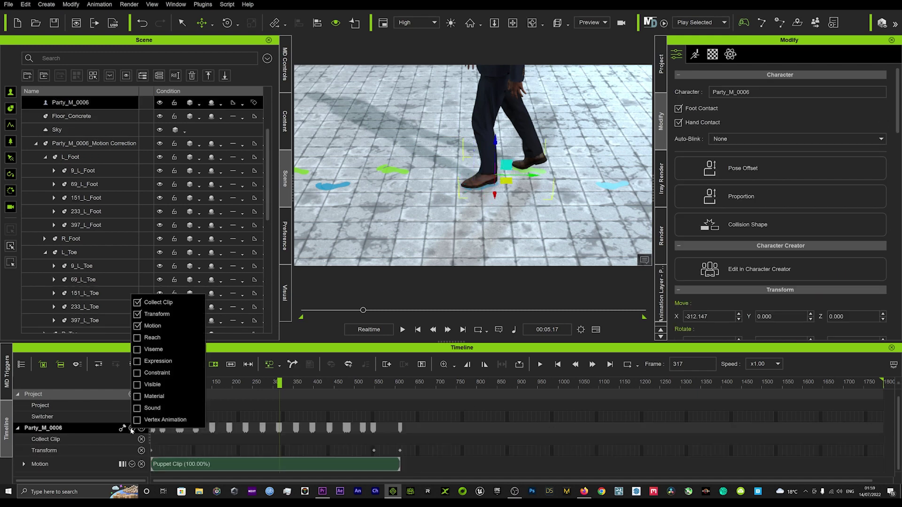
left_click(138, 338)
left_click(224, 449)
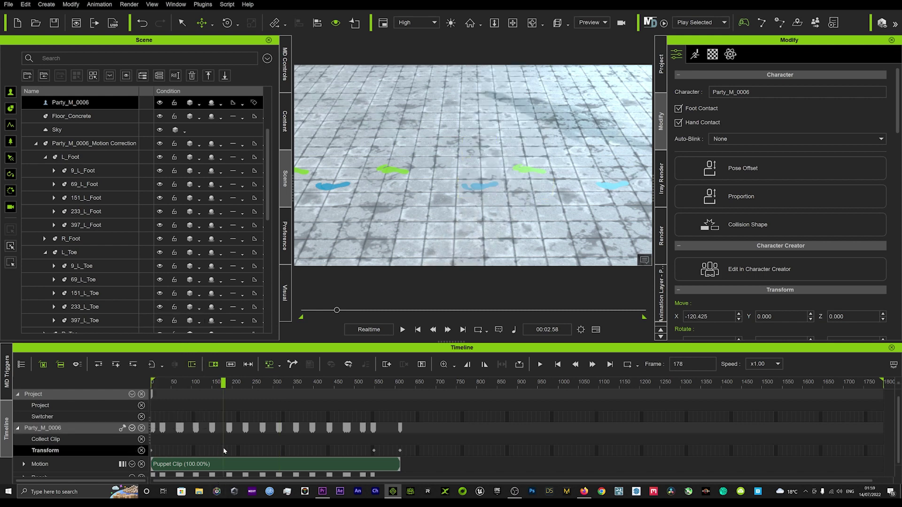
scroll(219, 448, "down", 1)
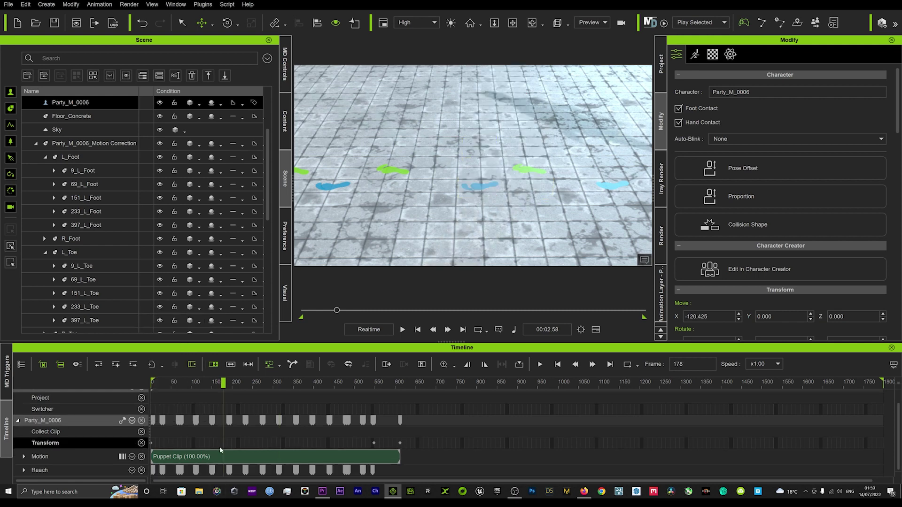
left_click(26, 470)
scroll(282, 446, "down", 3)
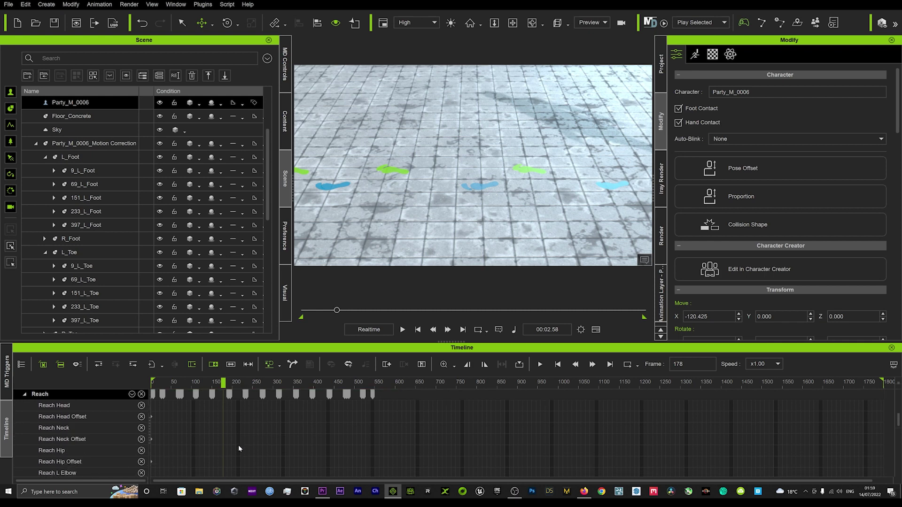
scroll(239, 449, "down", 2)
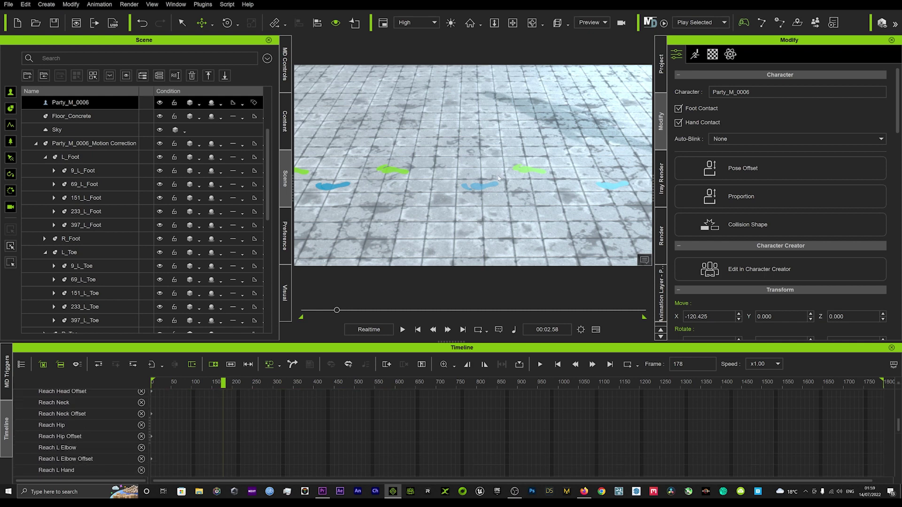
scroll(266, 417, "down", 10)
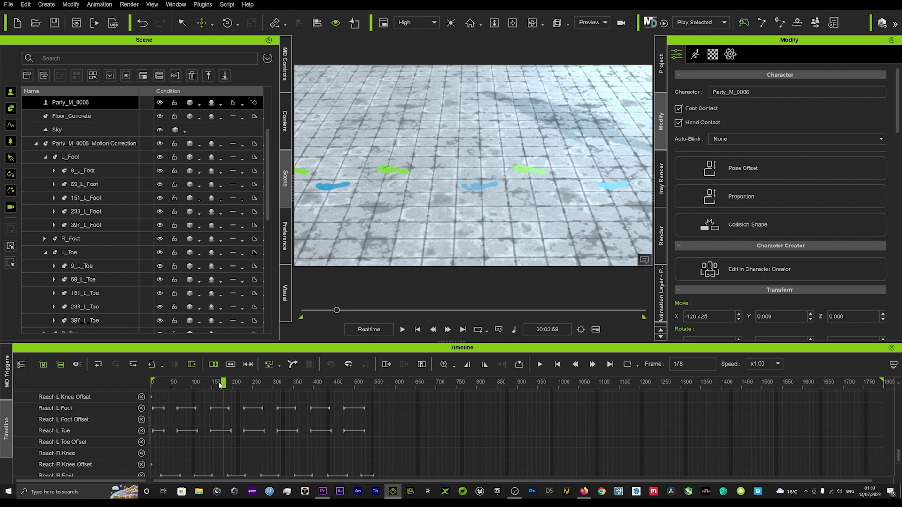
- Drag the Reach L Foot blend clip near frame 224 a few frames later, then scrub to check
left_click_drag(223, 382, 262, 383)
left_click(244, 409)
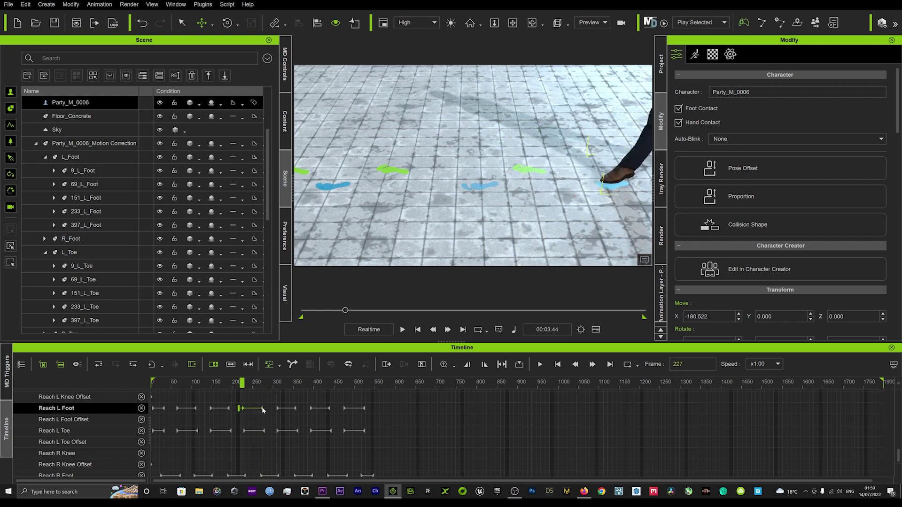
left_click_drag(262, 408, 263, 407)
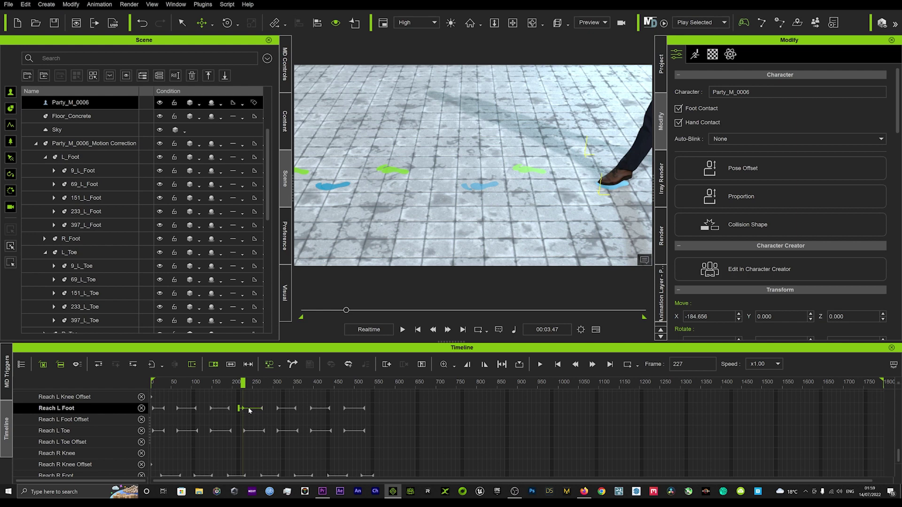
left_click_drag(241, 383, 314, 406)
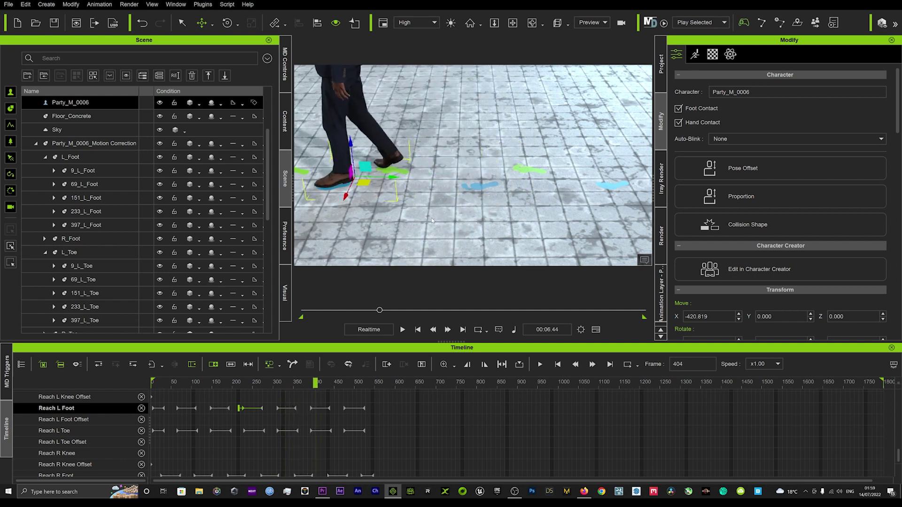
- Return the walk to frame 0 and zoom out to show the whole character and sky
left_click_drag(319, 311, 291, 310)
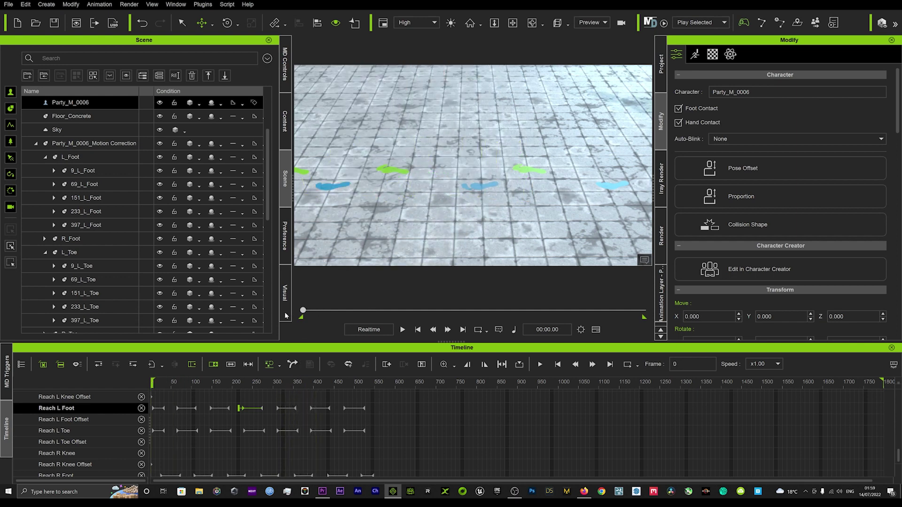
scroll(489, 153, "down", 5)
left_click_drag(490, 153, 446, 191, "alt")
scroll(446, 191, "down", 5)
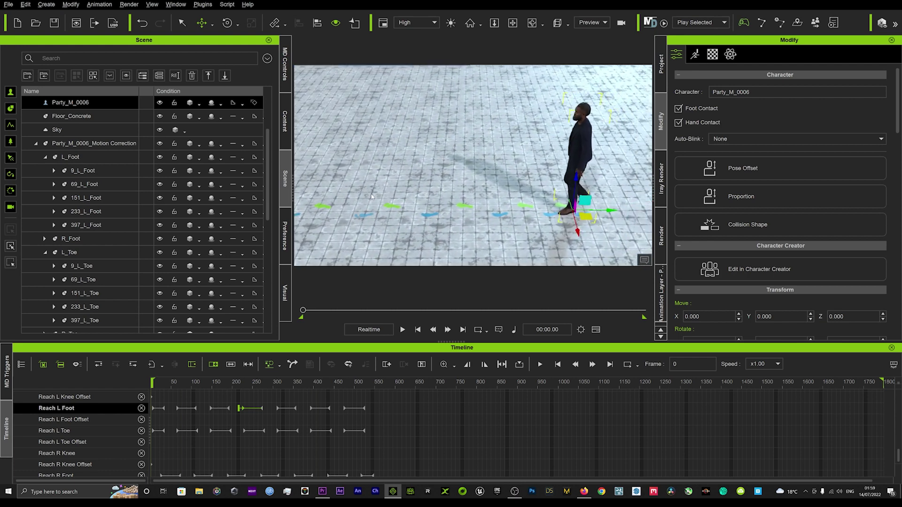
scroll(484, 165, "down", 3)
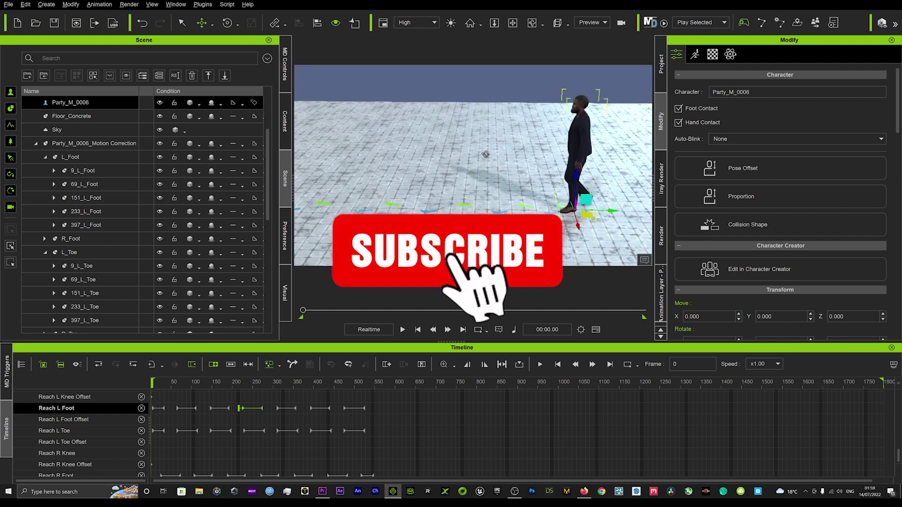